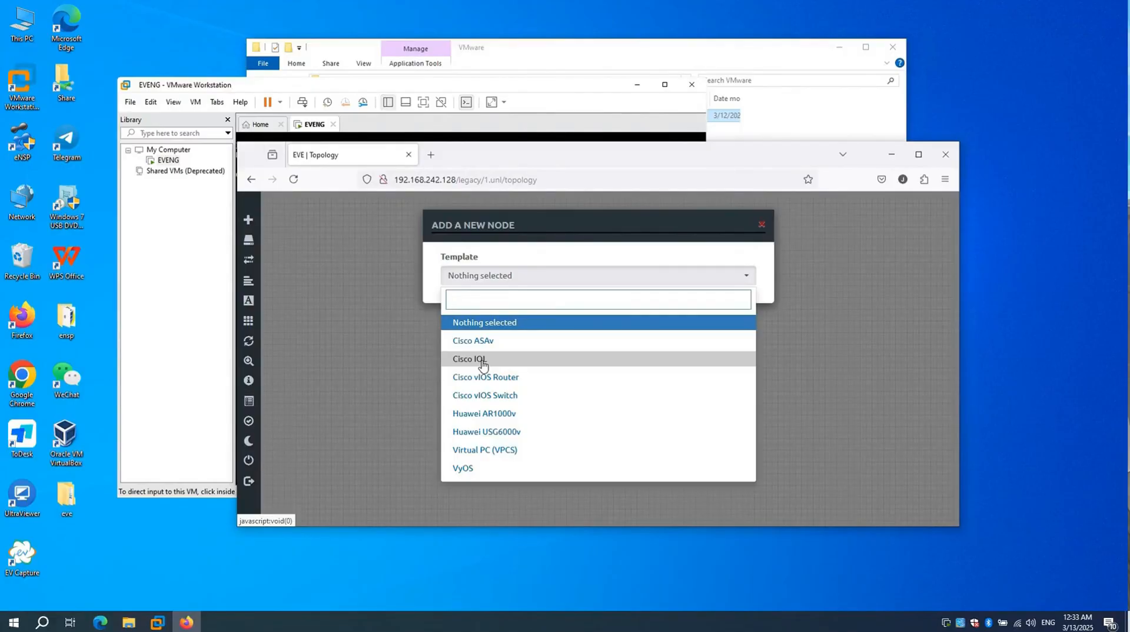
Step: Add one Cisco IOL router node with prefix R, using the image l3-AdvEnterpriseK9-M2_157_3_May_2018.bin
left_click(483, 364)
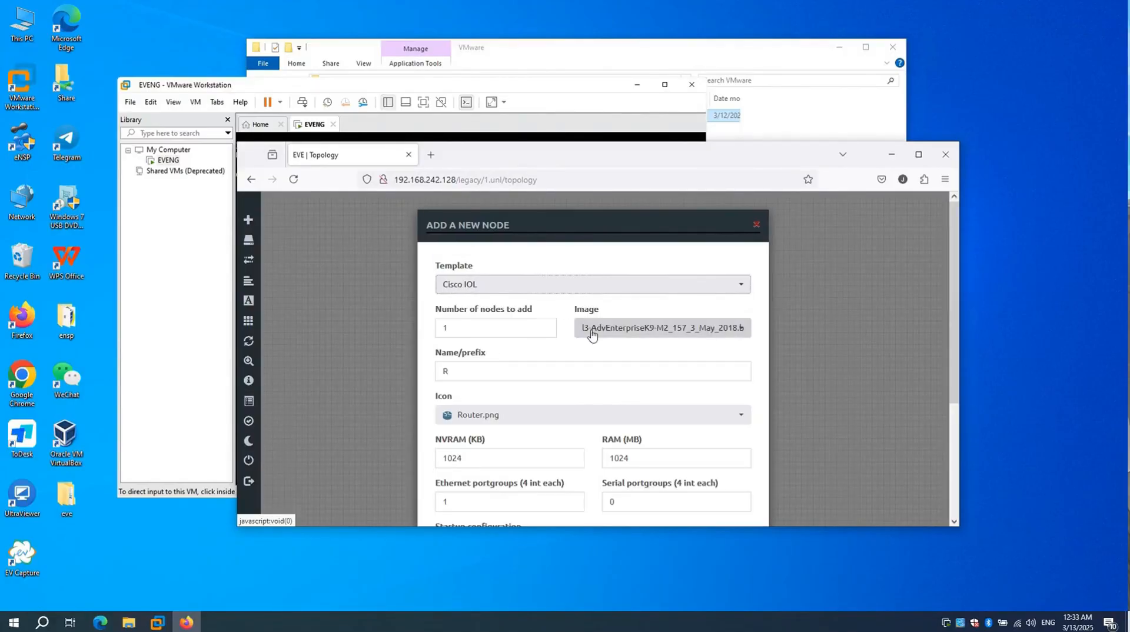
left_click(918, 155)
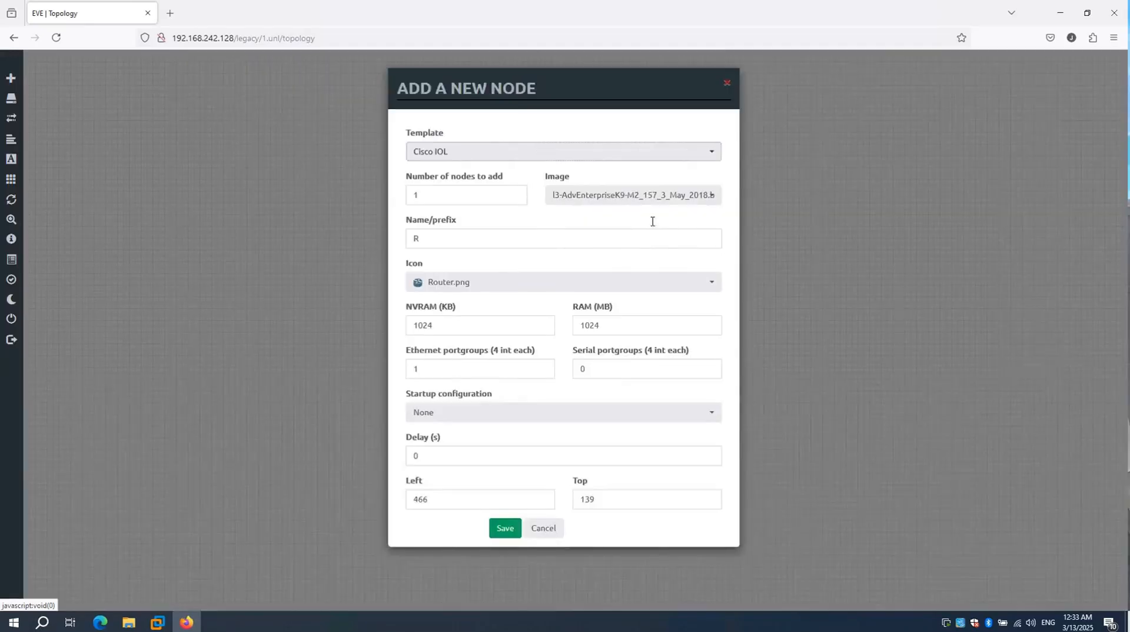
left_click(645, 200)
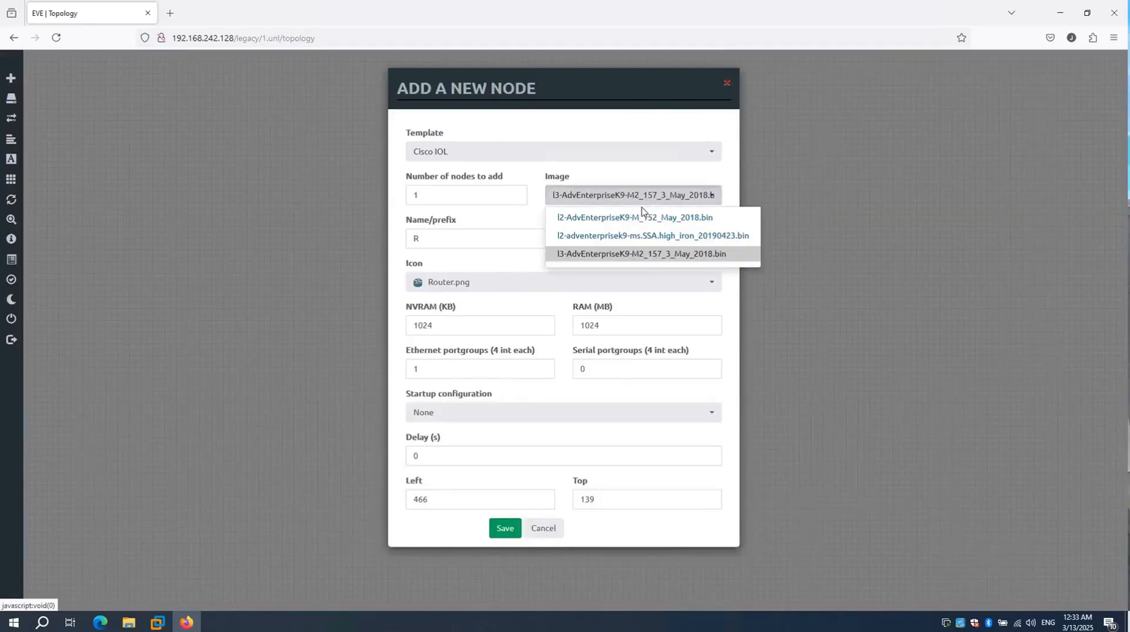
left_click(623, 258)
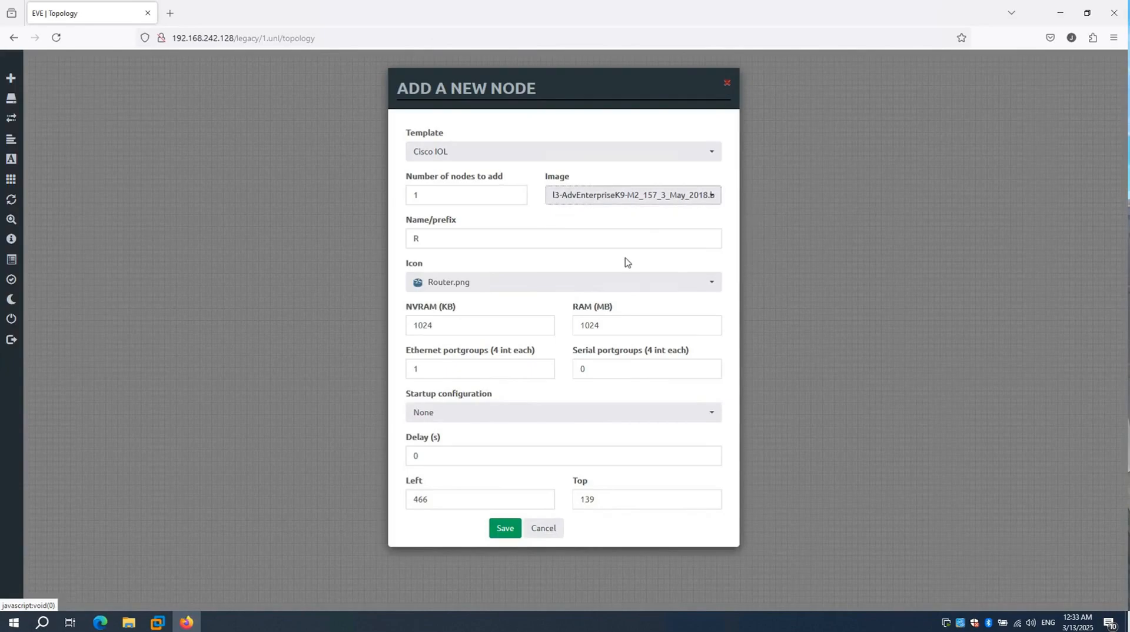
left_click(506, 529)
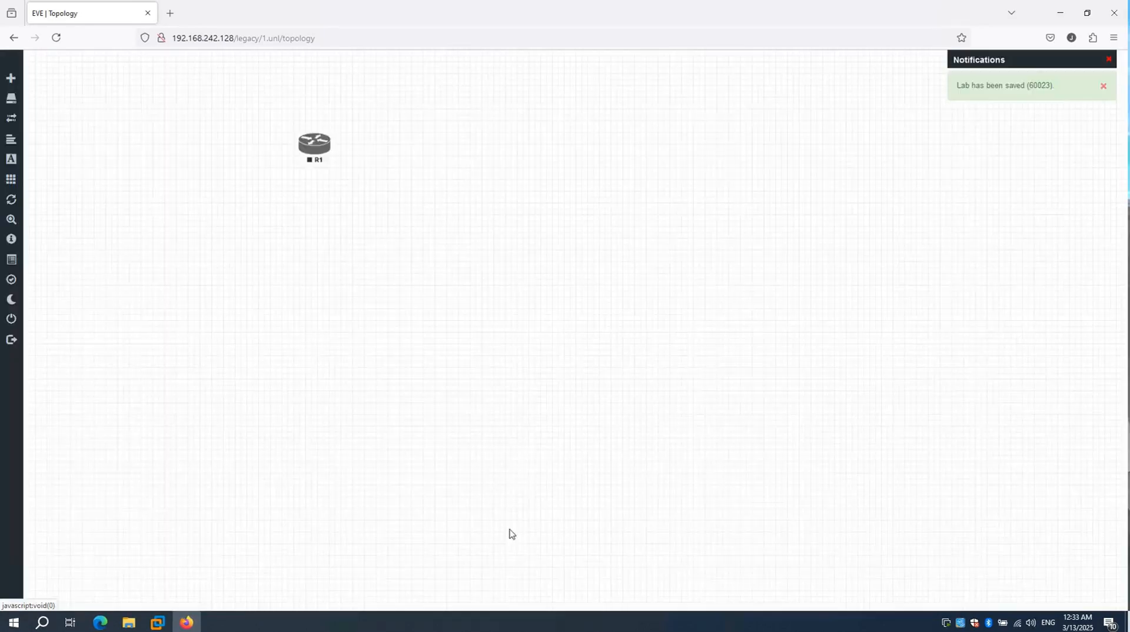
Step: Move the R1 router closer to the middle of the topology canvas and start it
left_click_drag(328, 153, 402, 206)
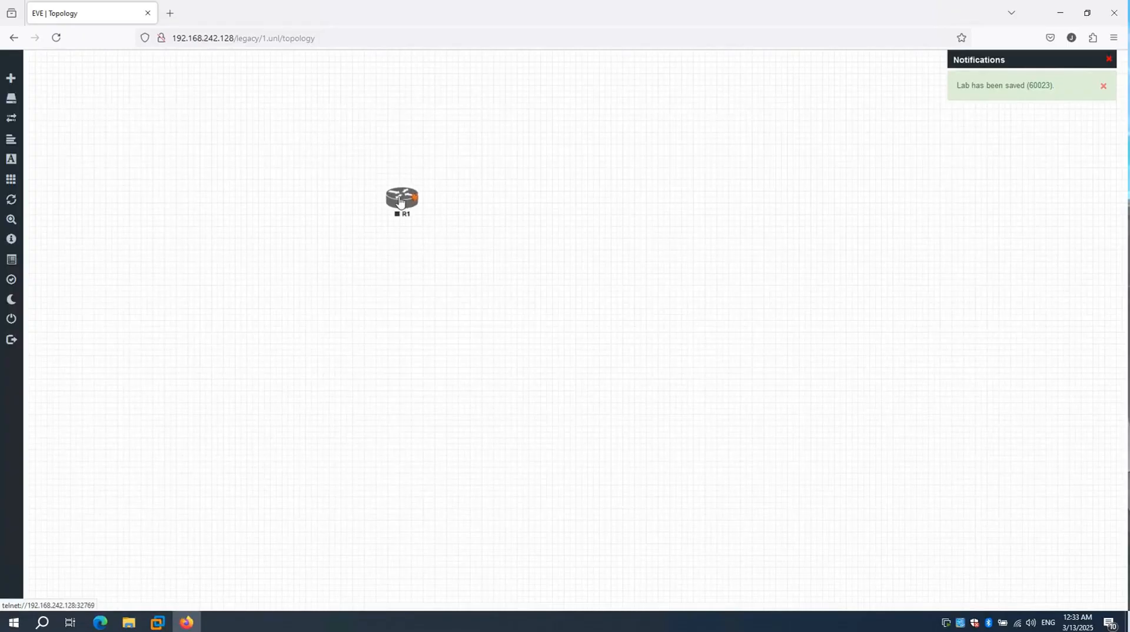
right_click(400, 202)
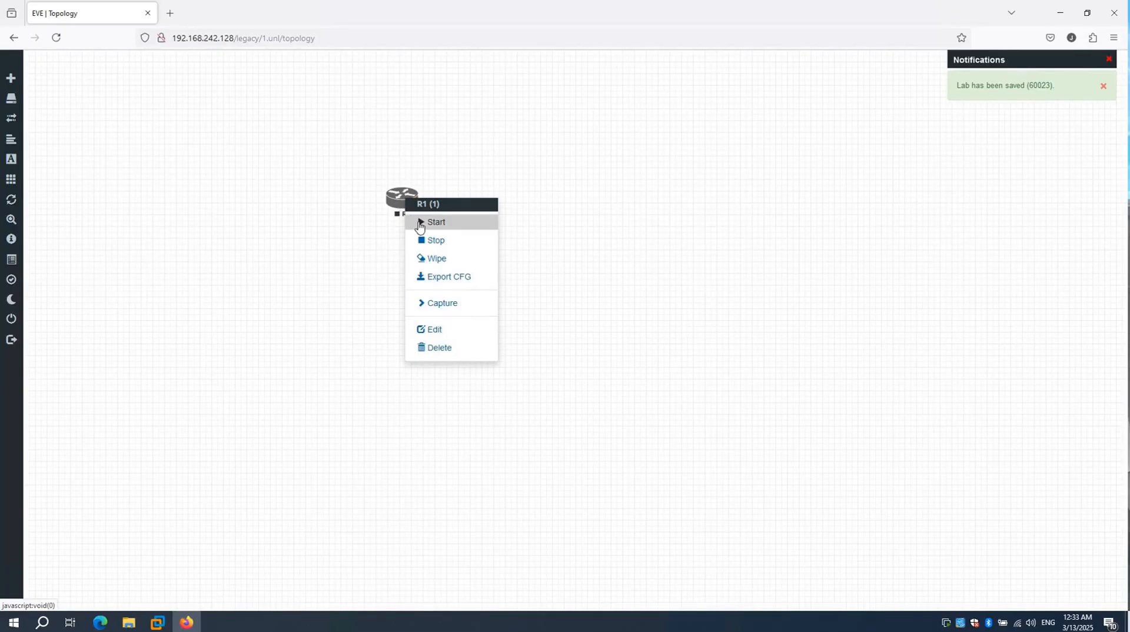
left_click(420, 224)
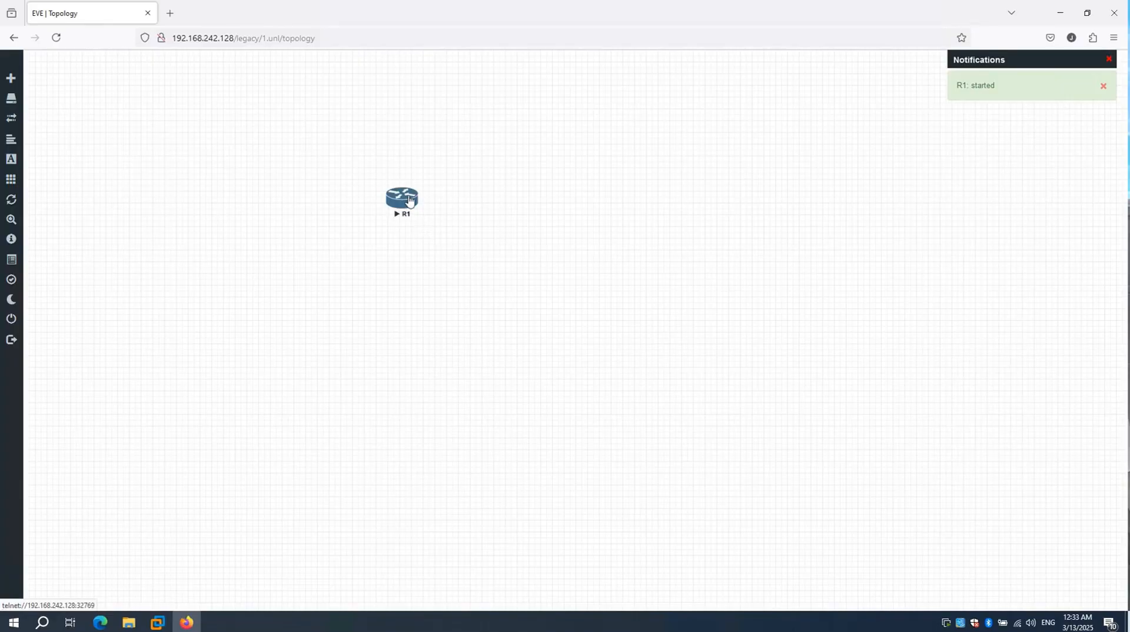
Step: Open R1's console through the telnet link and place its window clear of the router node
left_click(410, 201)
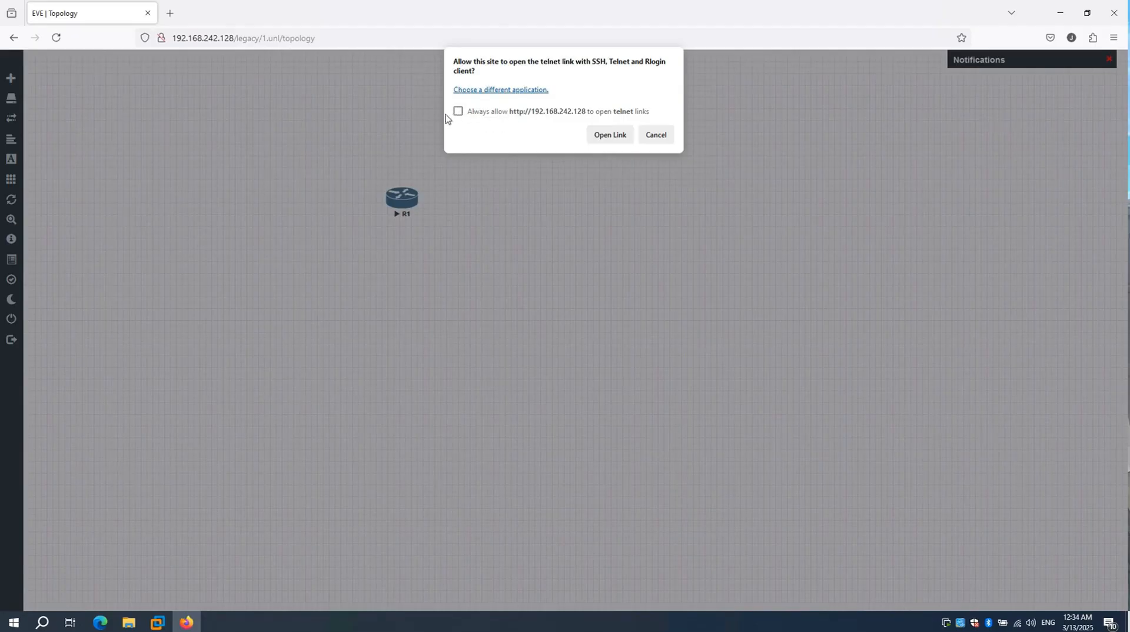
left_click(610, 135)
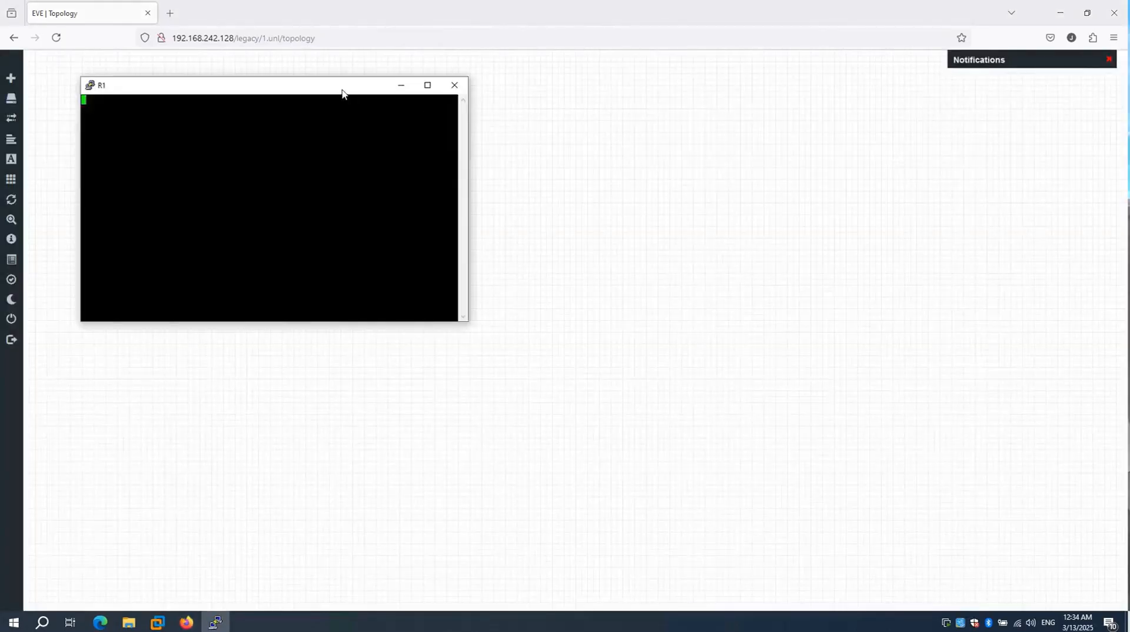
left_click_drag(342, 92, 811, 165)
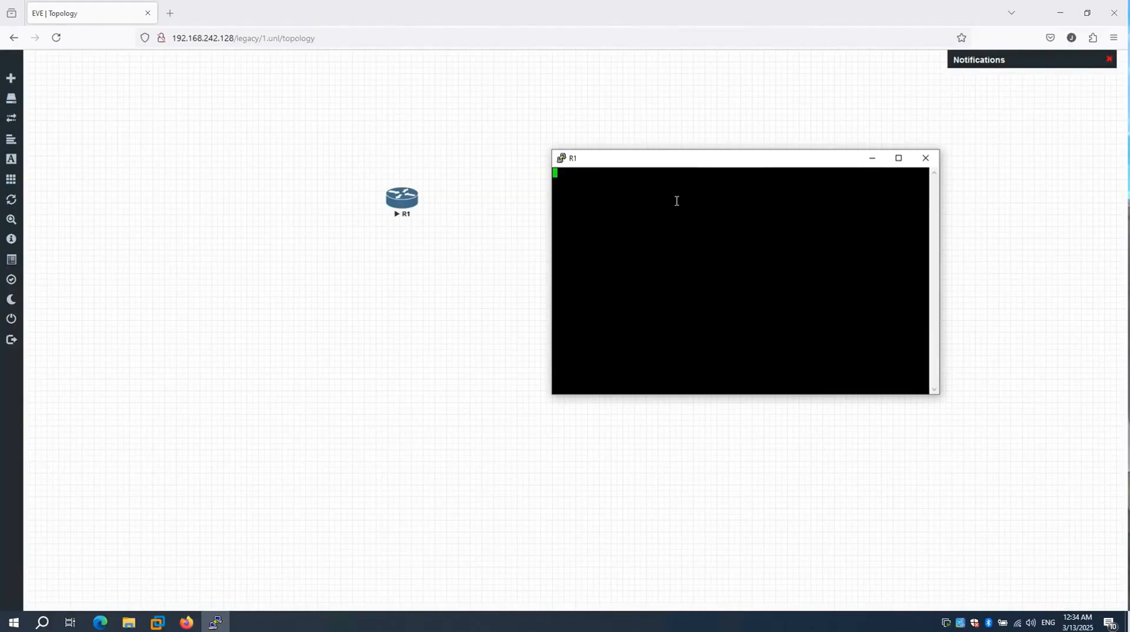
Step: Answer N to R1's initial configuration dialog to reach the router prompt, and end the console session
key("Return")
key("Caps_Lock")
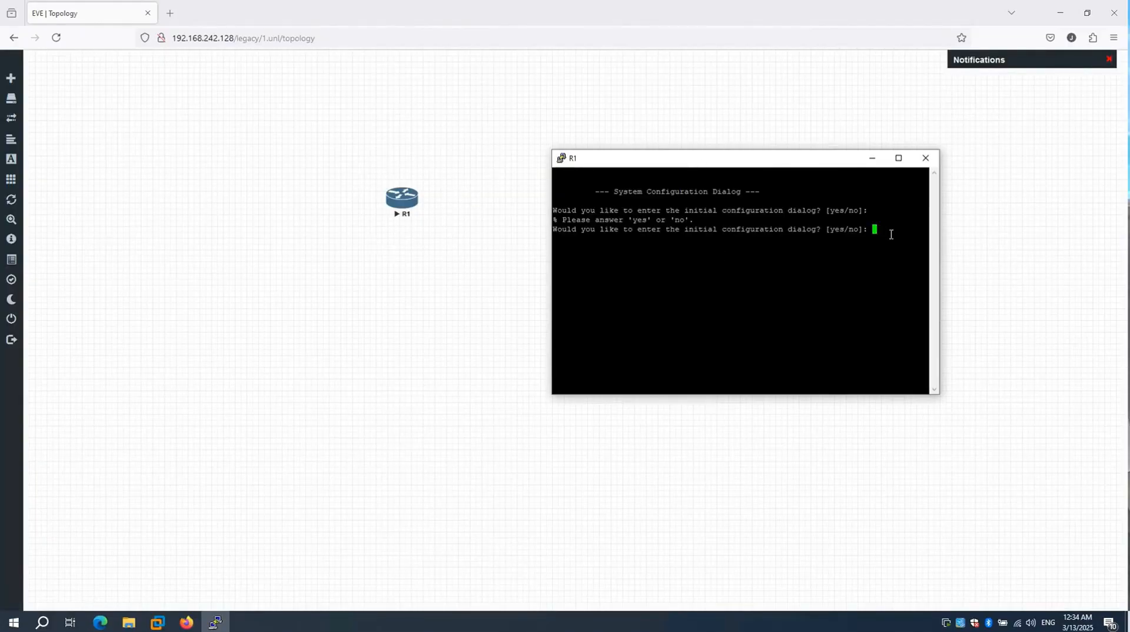
type("N")
key("Caps_Lock")
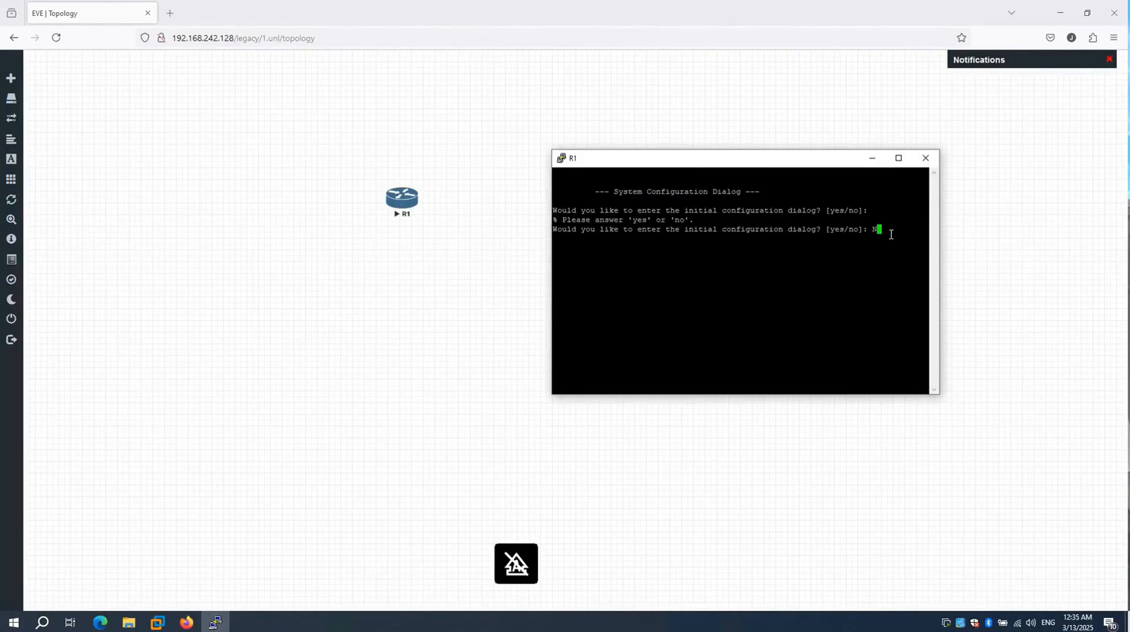
key("Return")
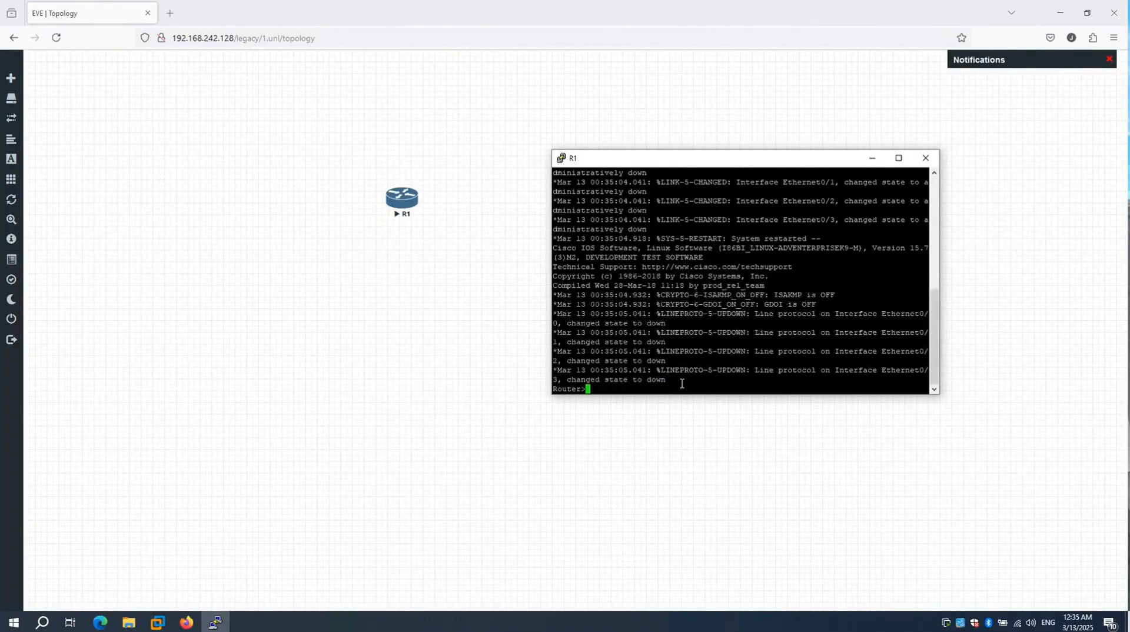
key("Return")
key("Return")
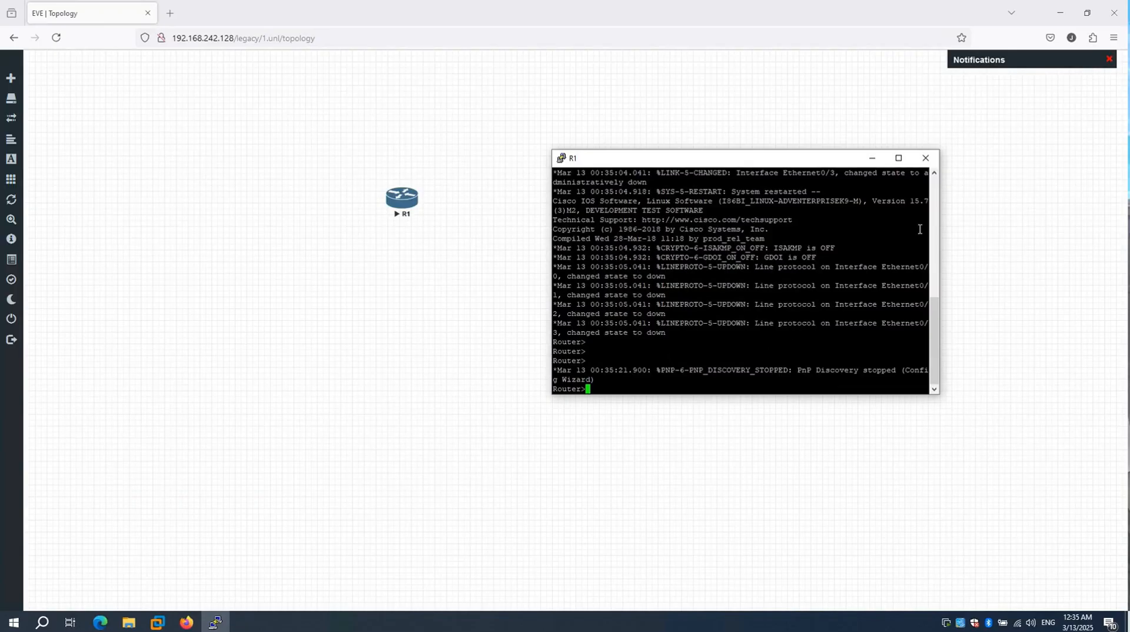
left_click(927, 158)
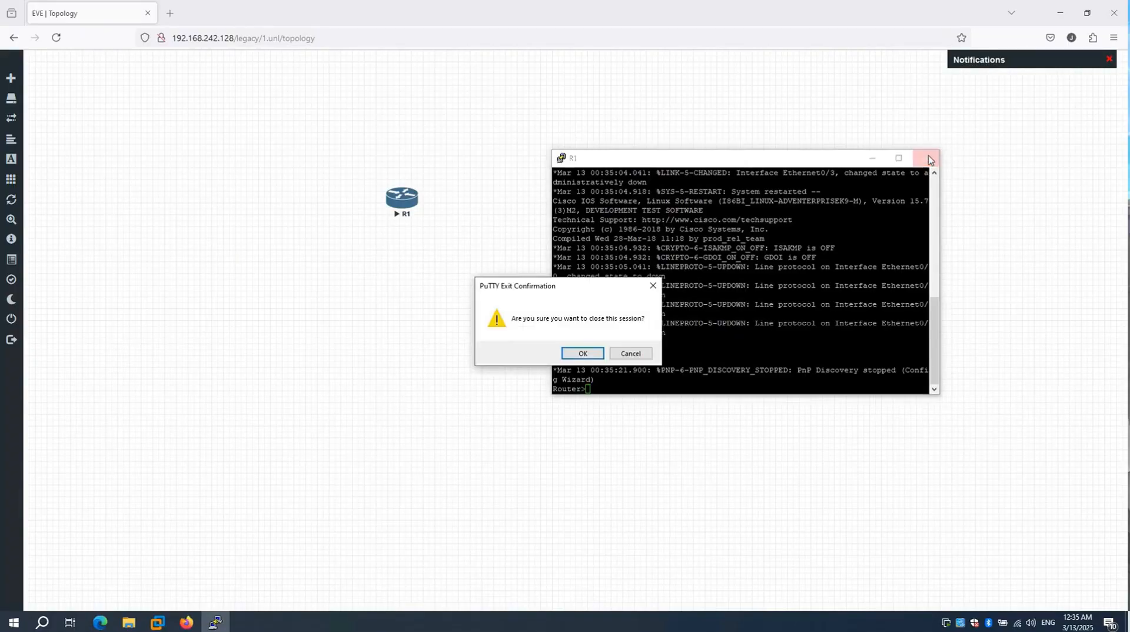
left_click(581, 353)
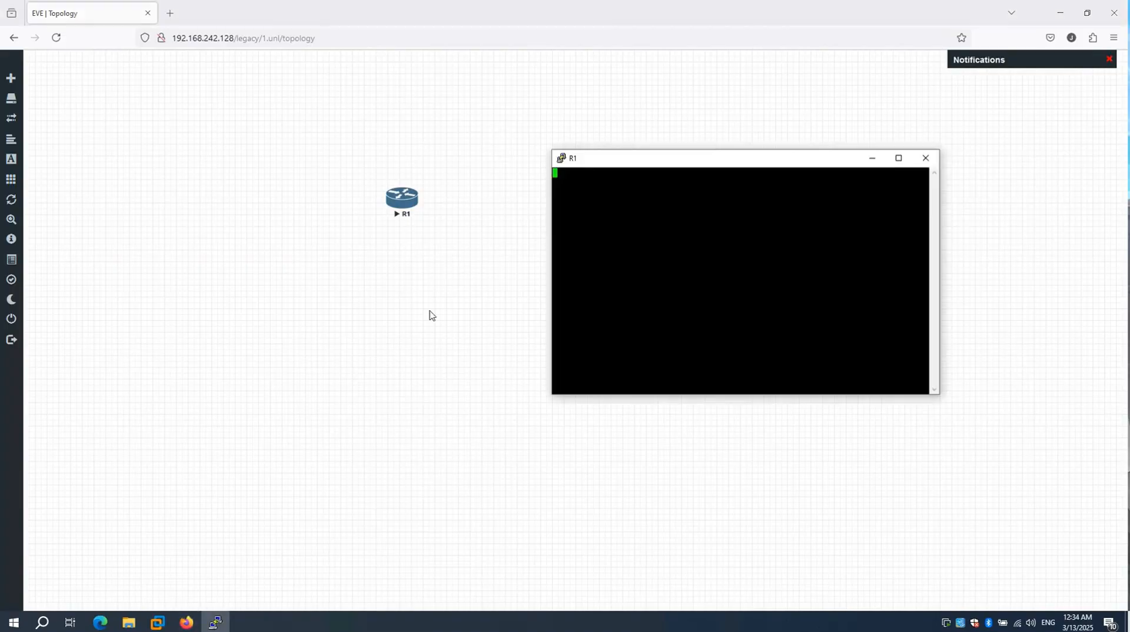
right_click(430, 316)
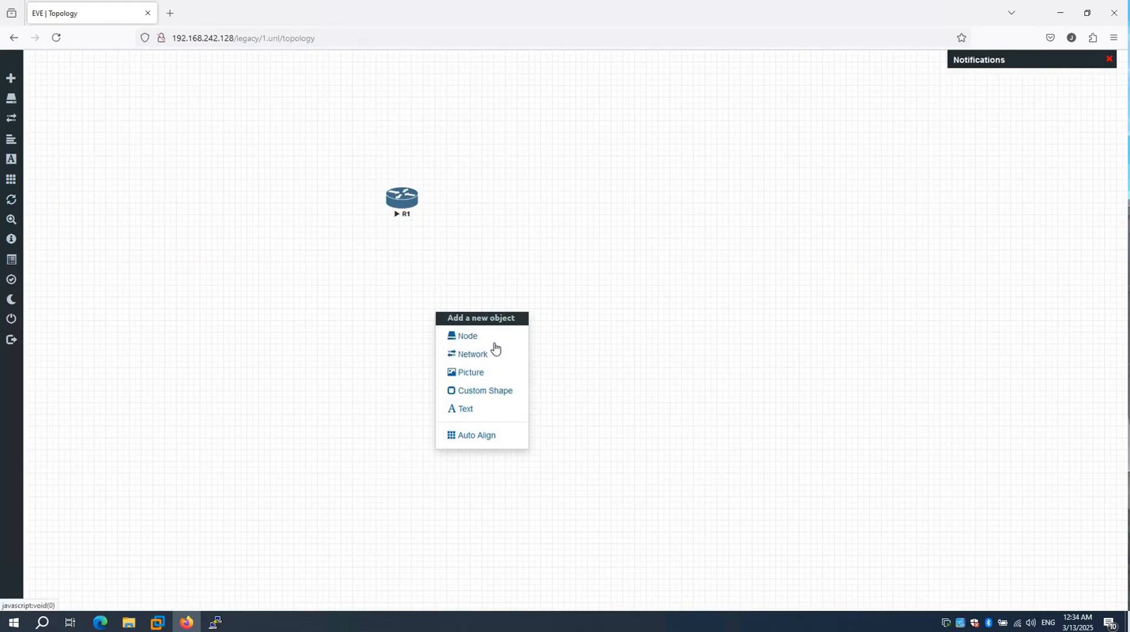
left_click(495, 340)
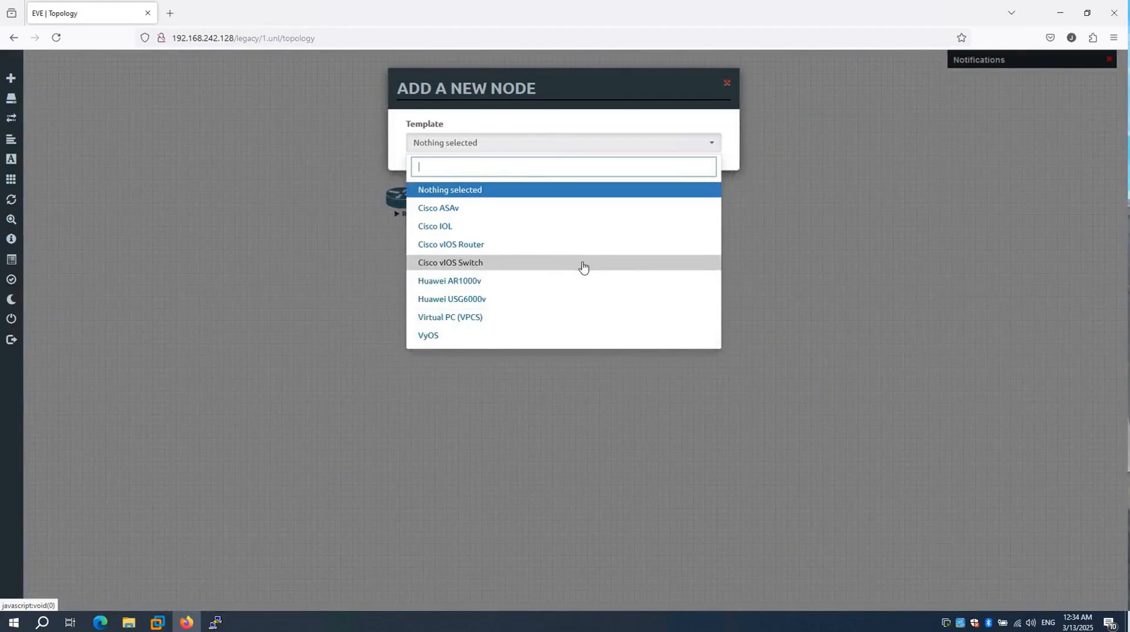
left_click(740, 281)
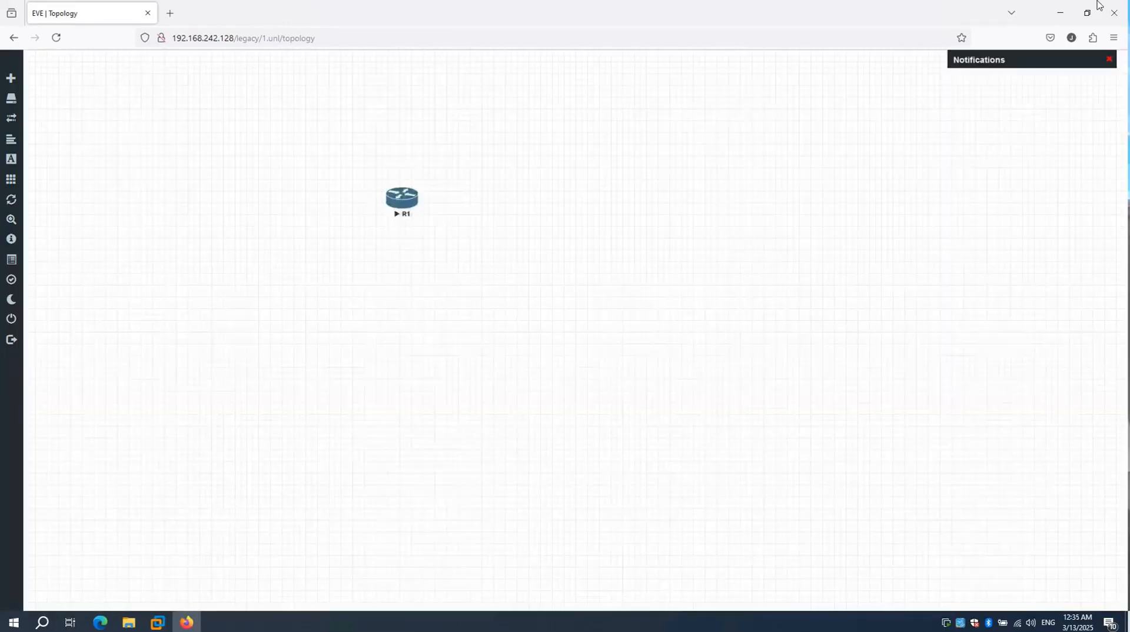
Step: Run WinSCP-Setup from the WINSCP subfolder of the desktop's eve folder and allow the installer to make changes
left_click(1060, 13)
double_click(66, 494)
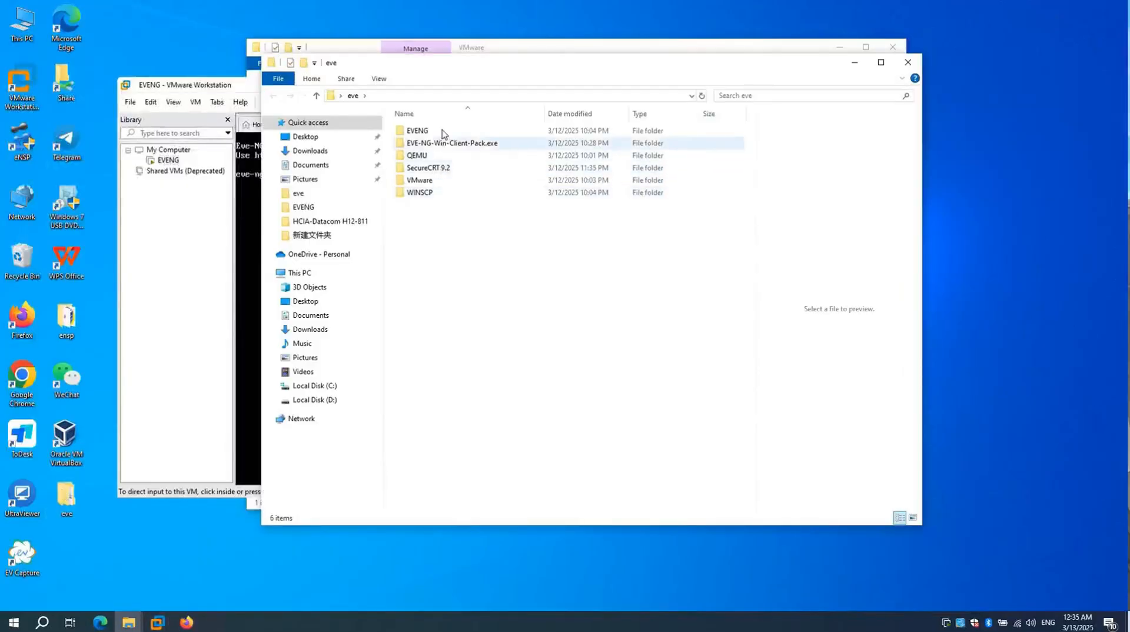
double_click(419, 192)
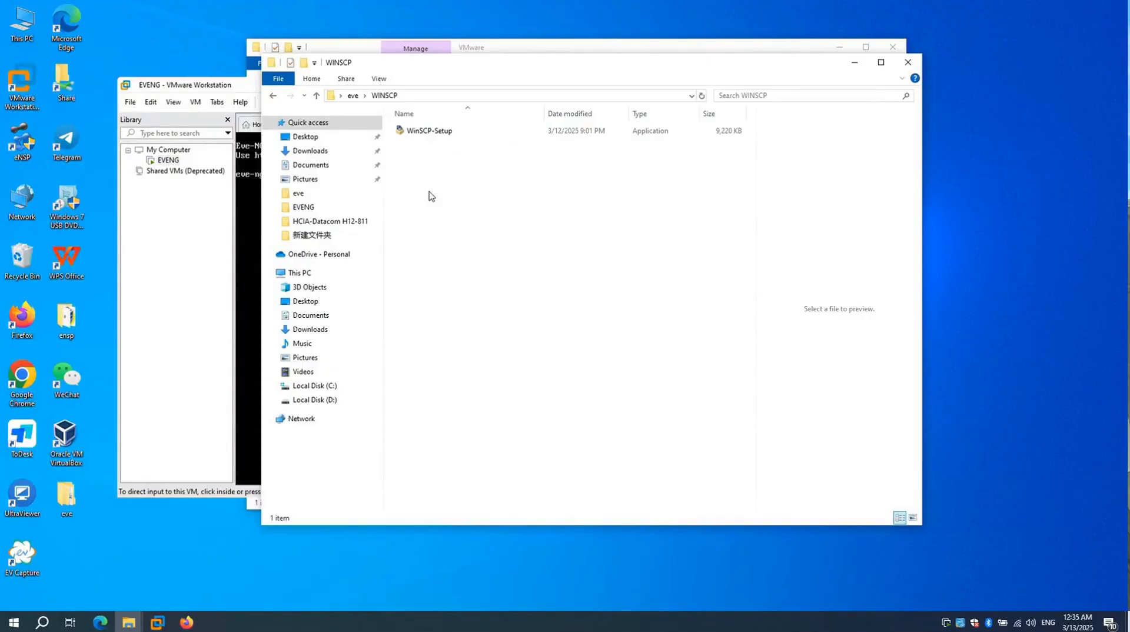
double_click(431, 132)
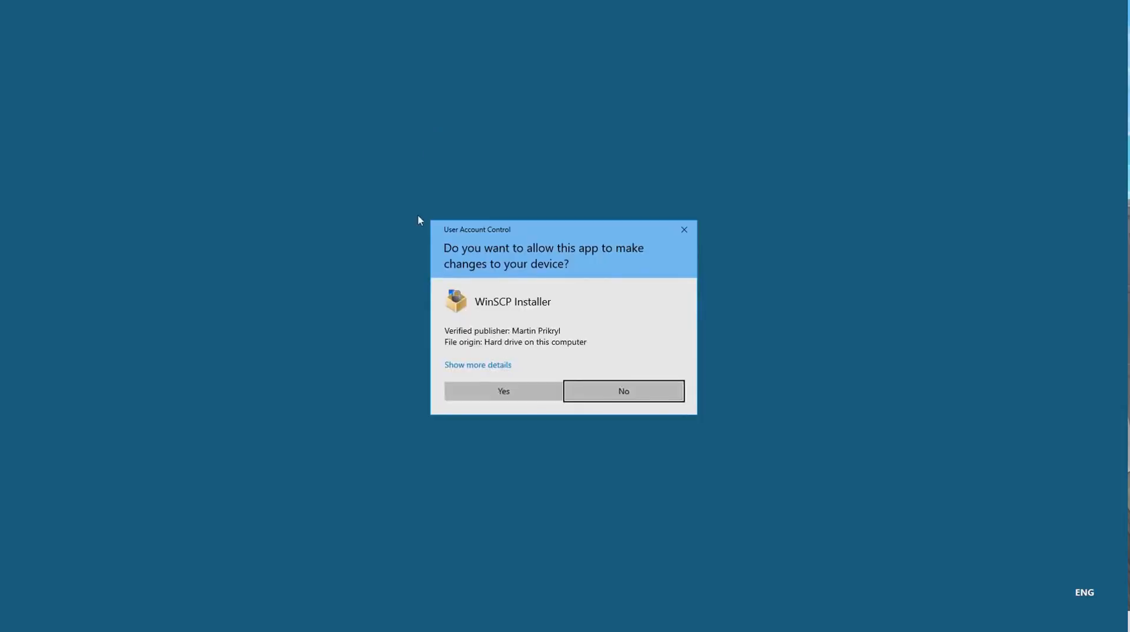
left_click(494, 393)
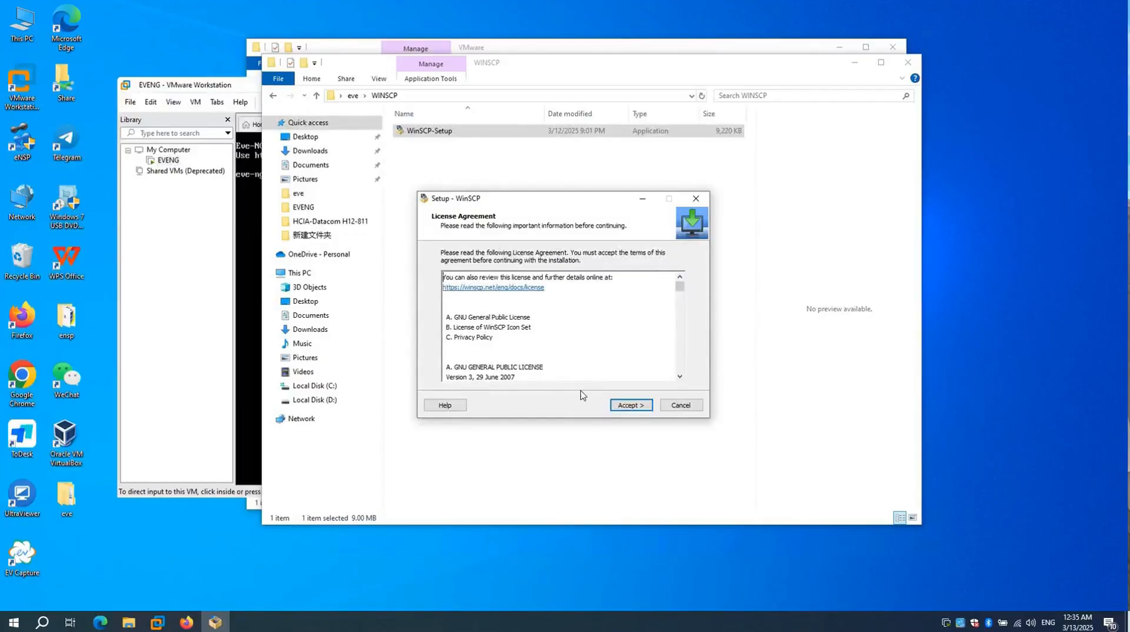
Step: Accept the WinSCP licence, install it with the Commander interface style, and finish the setup wizard
left_click(631, 405)
left_click(635, 406)
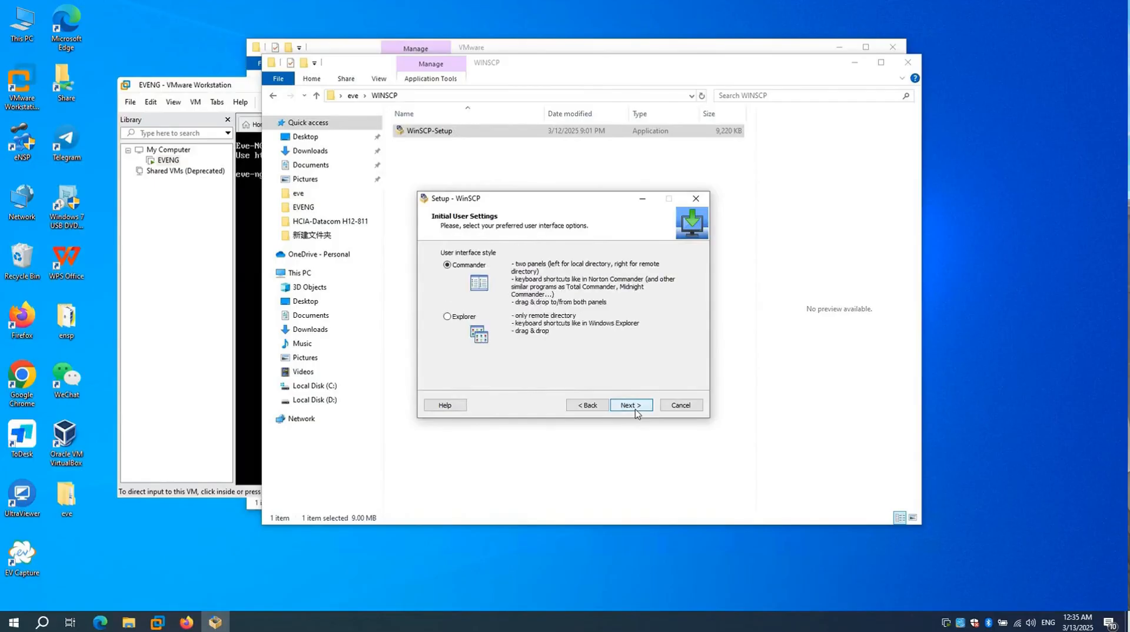
left_click(636, 406)
left_click(635, 411)
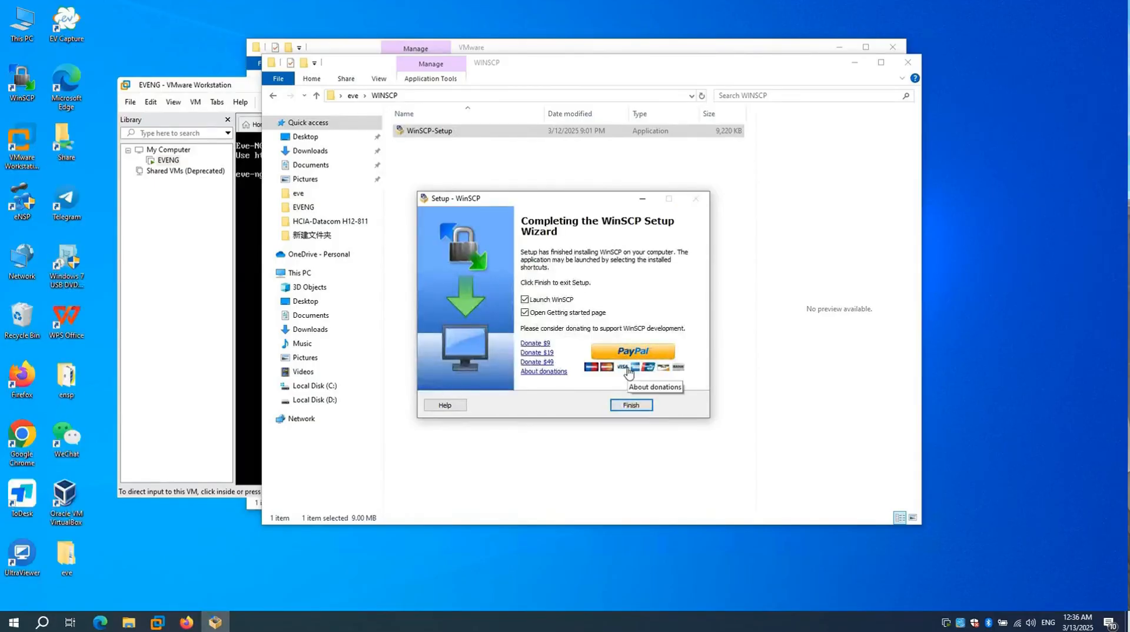
left_click(631, 405)
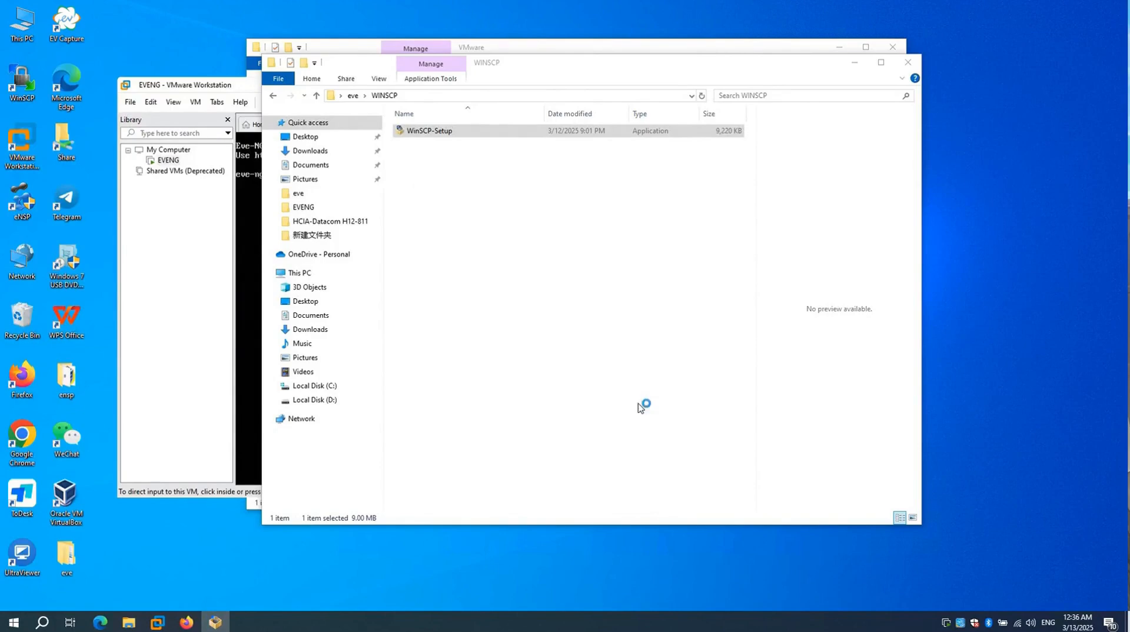
Step: In WinSCP, set up a new site with the SCP file protocol and host name 192.168.242.128
double_click(22, 89)
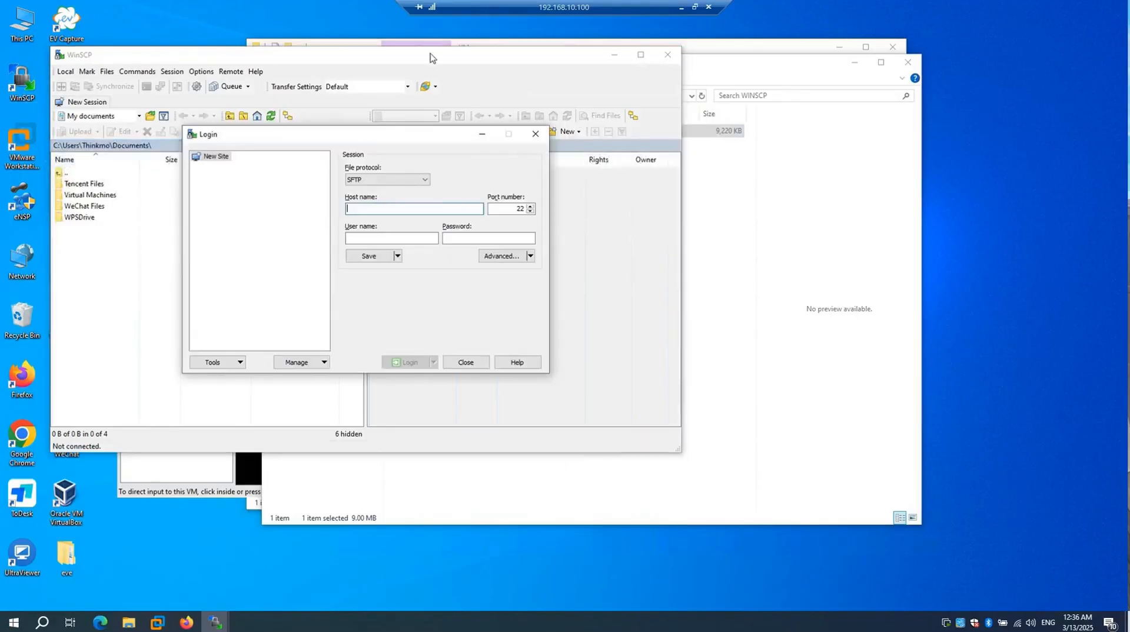
left_click(412, 179)
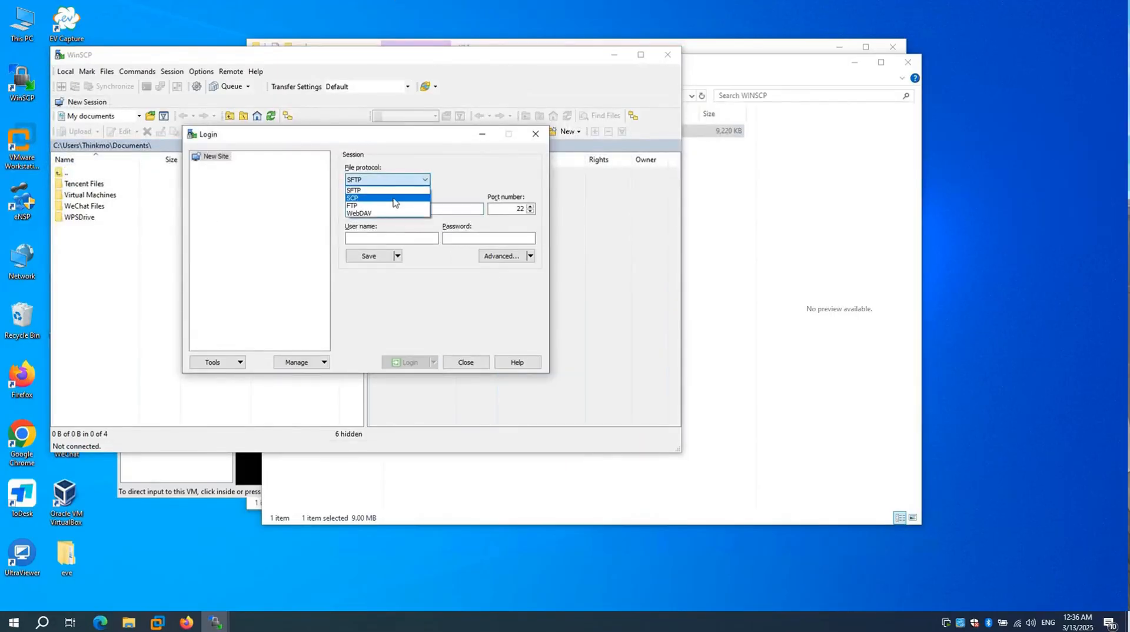
left_click(395, 198)
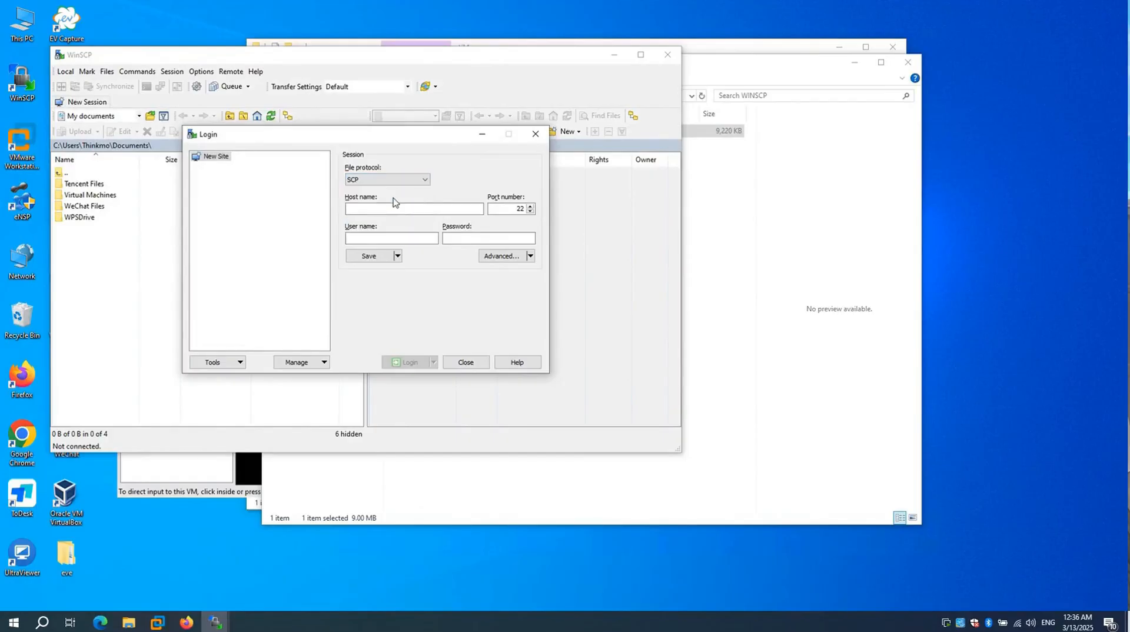
left_click(394, 208)
left_click(189, 621)
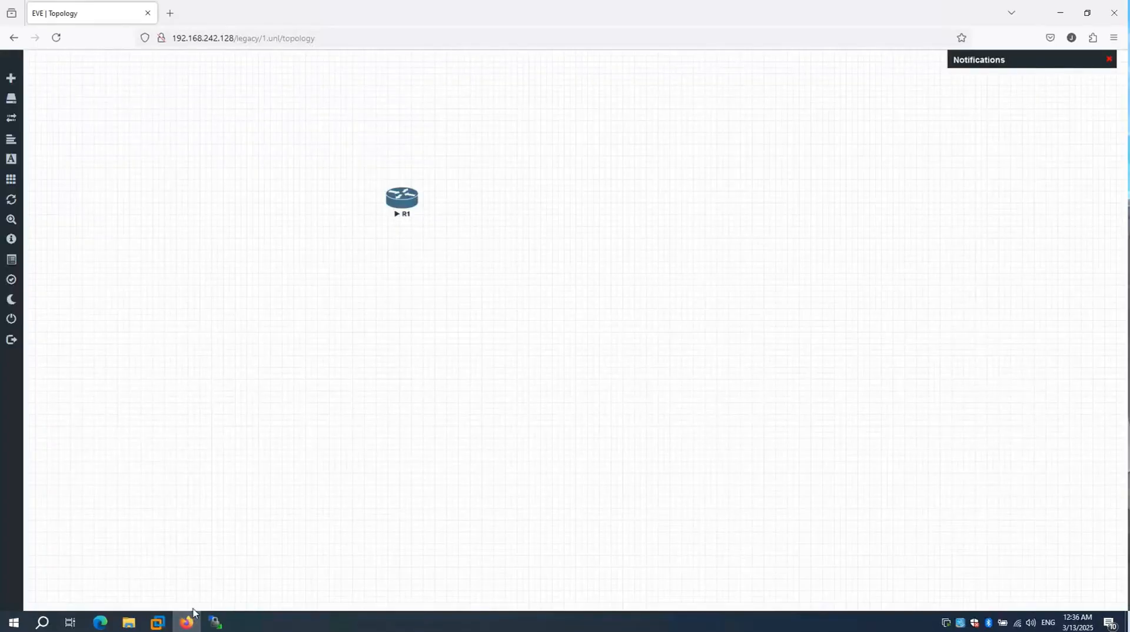
left_click(219, 624)
left_click(290, 564)
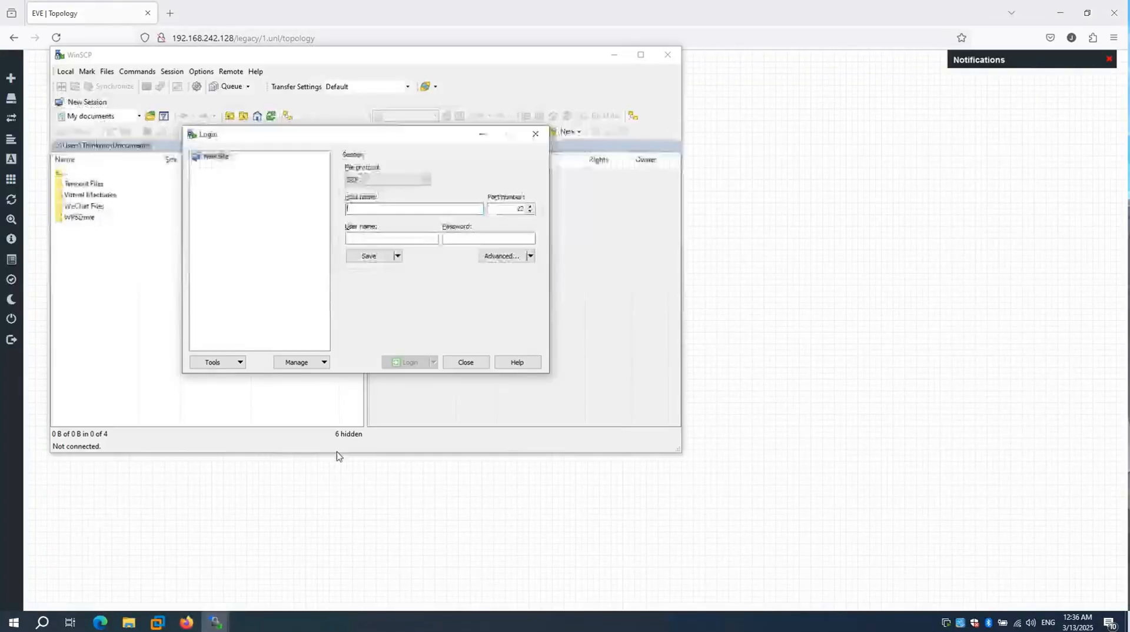
type("192.168.242.128")
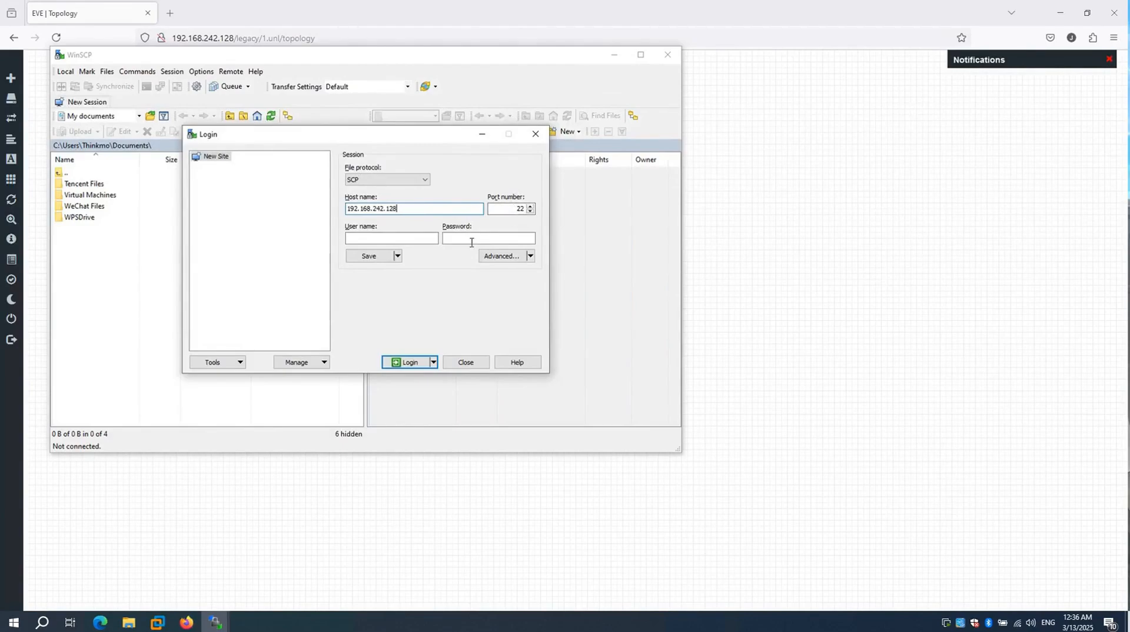
Step: Enter the user name root and the account password, log in to the server, and accept its host key
left_click(422, 237)
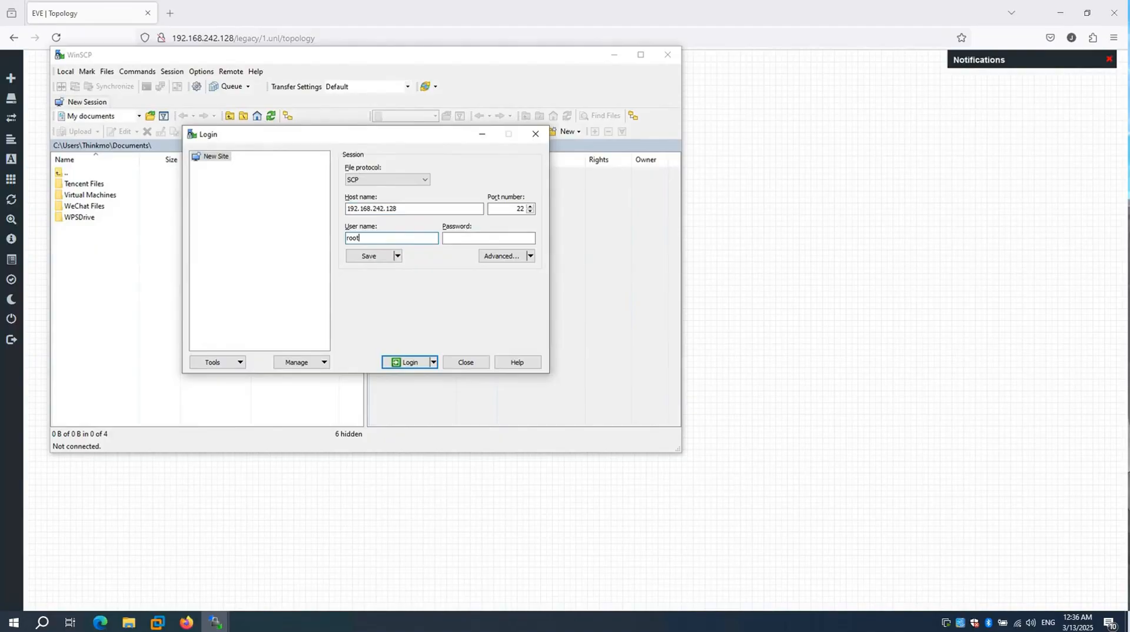
left_click(474, 237)
type("e")
left_click(399, 363)
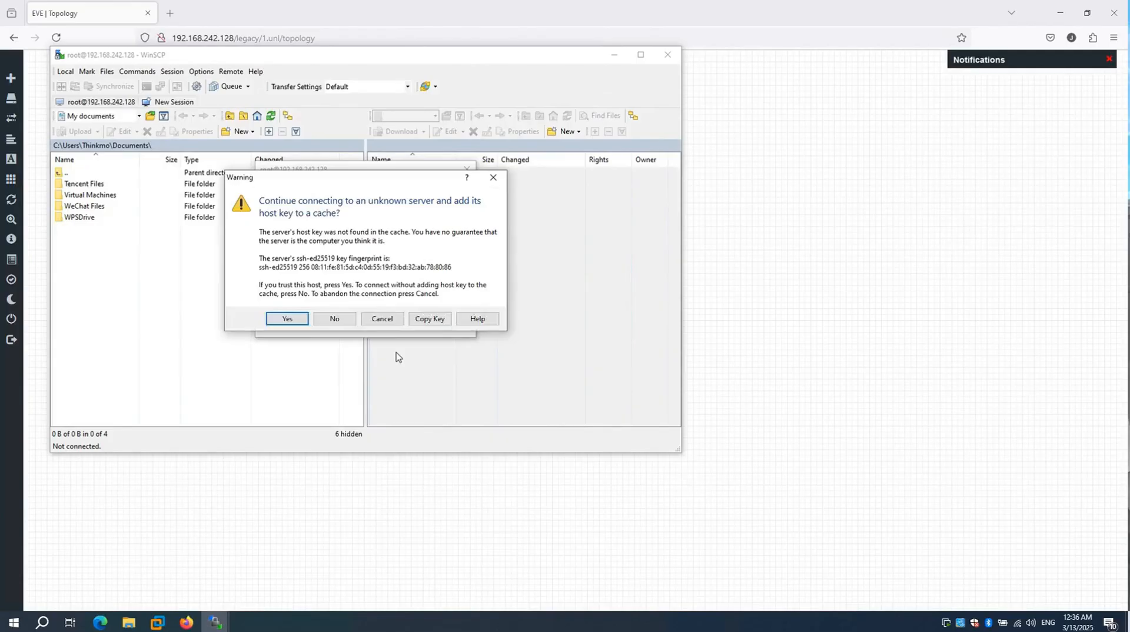
left_click(299, 324)
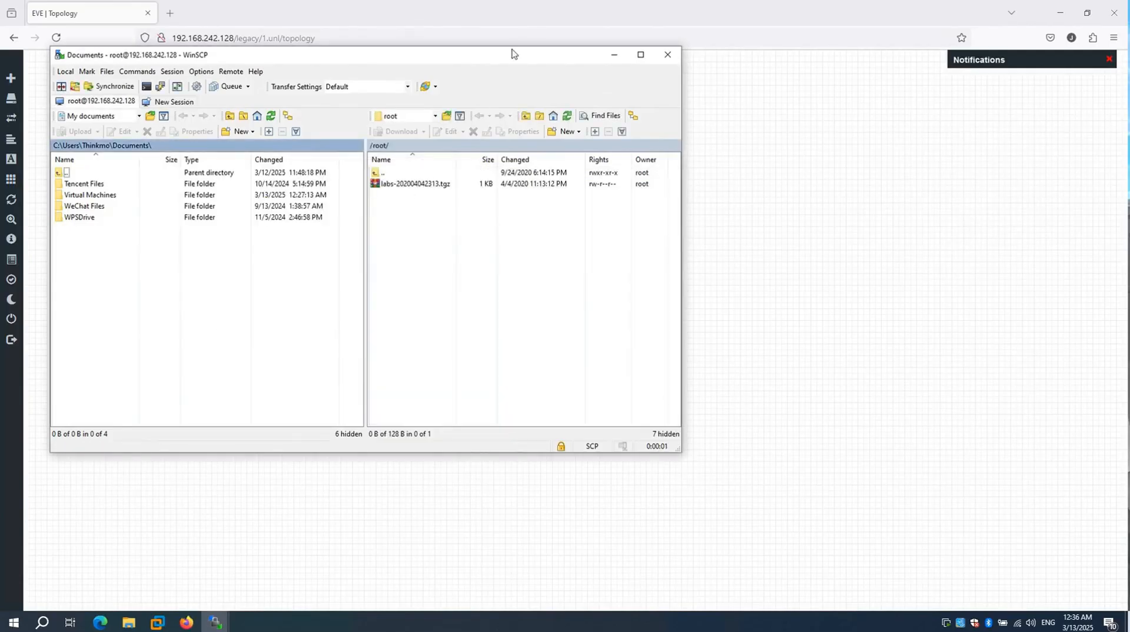
Step: Minimize the browser and browse the local side of WinSCP to the QEMU folder inside the desktop's eve folder
left_click_drag(512, 53, 786, 98)
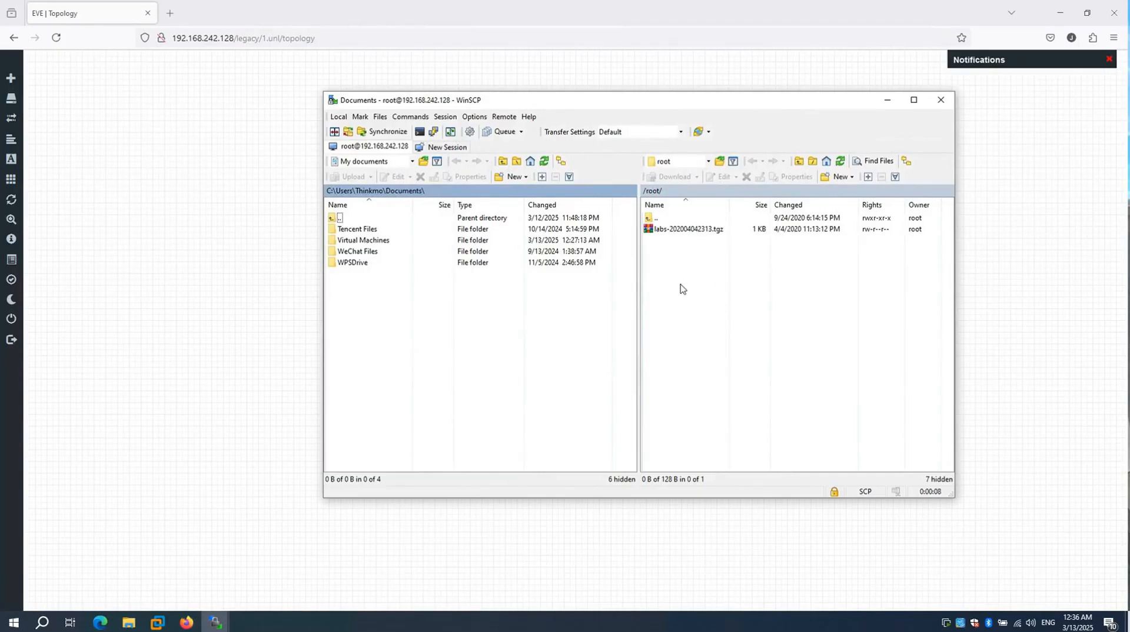
left_click(1061, 14)
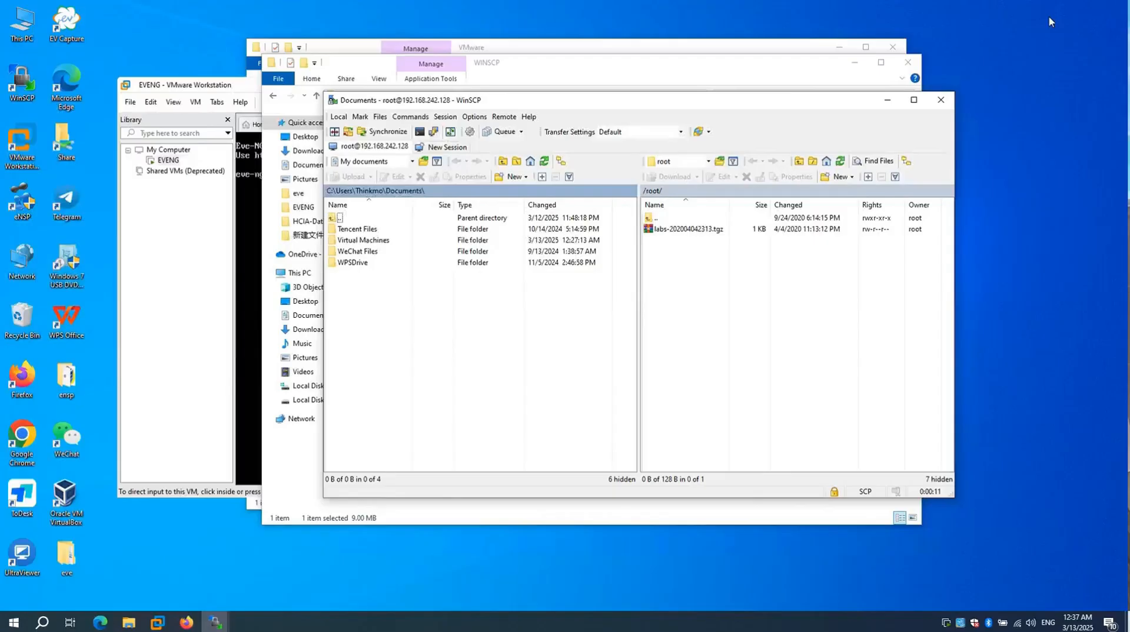
left_click(411, 162)
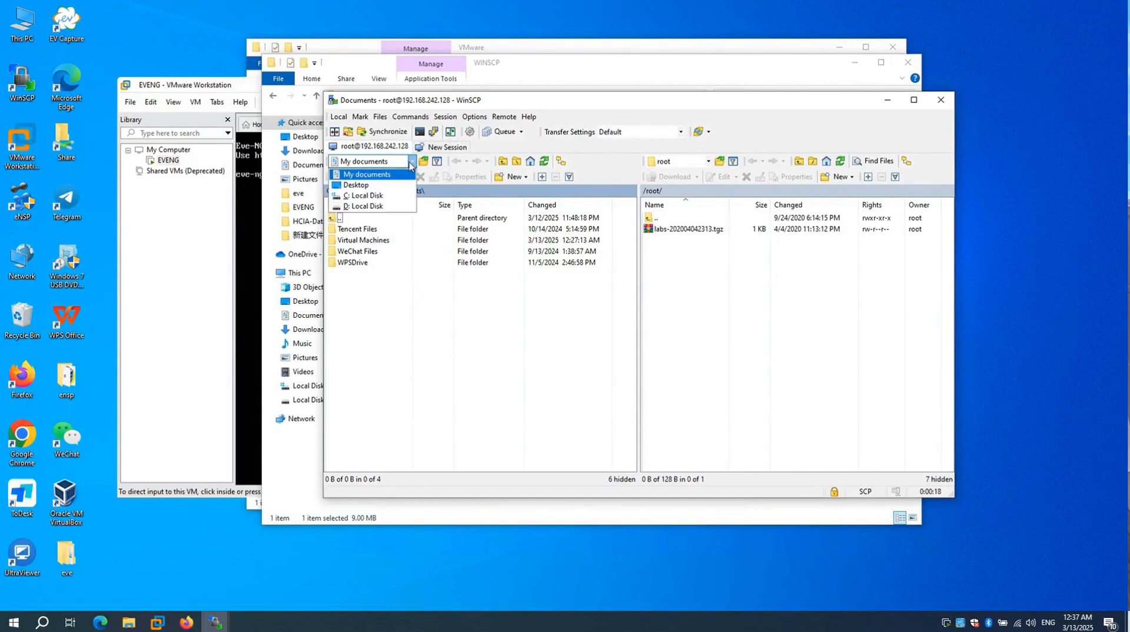
left_click(371, 186)
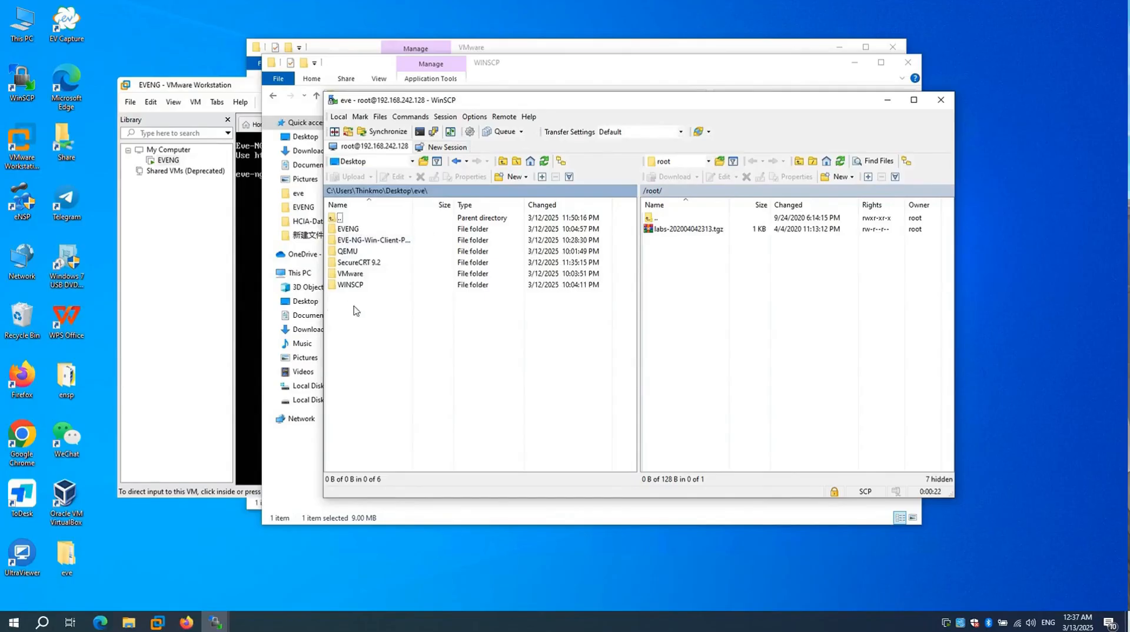
double_click(353, 252)
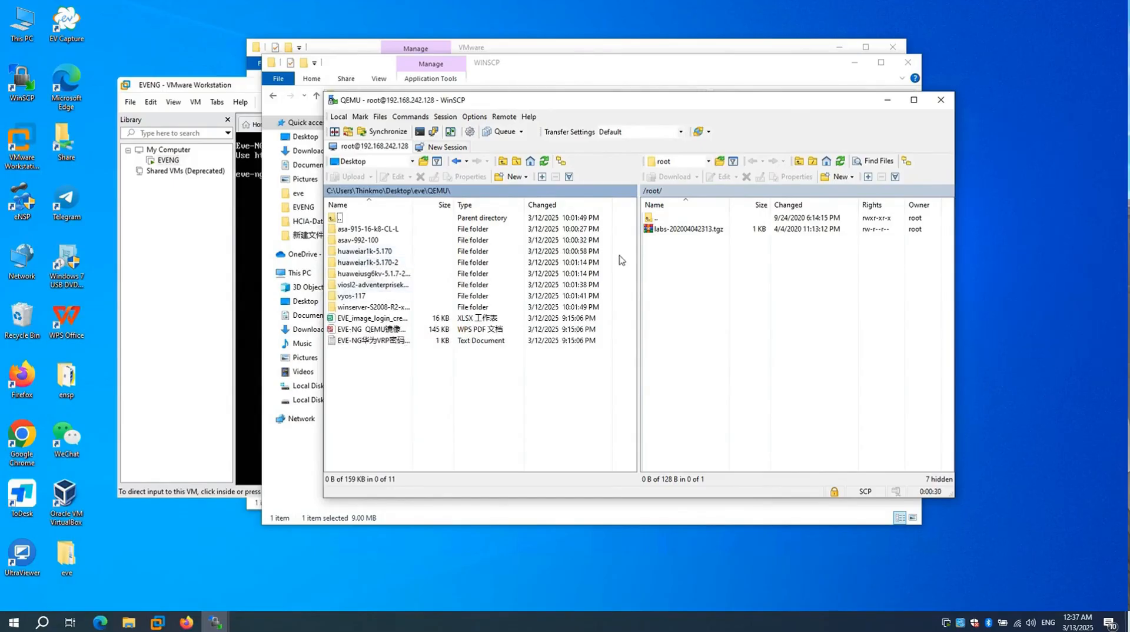
Step: Browse the remote side to the /opt/unetlab/addons/qemu directory
left_click(657, 219)
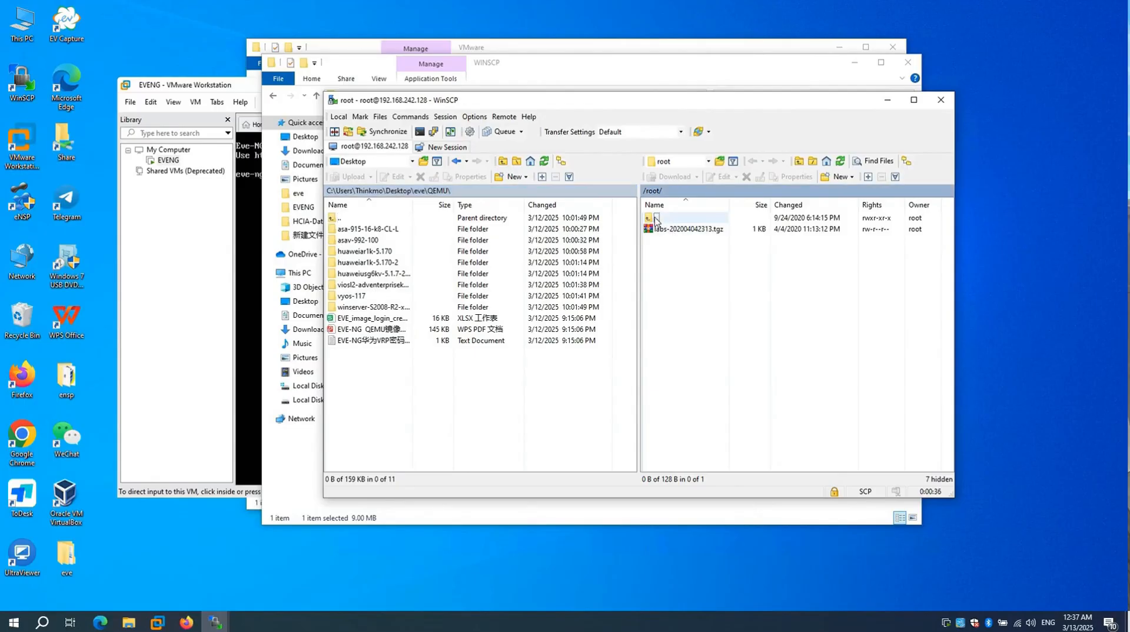
double_click(658, 220)
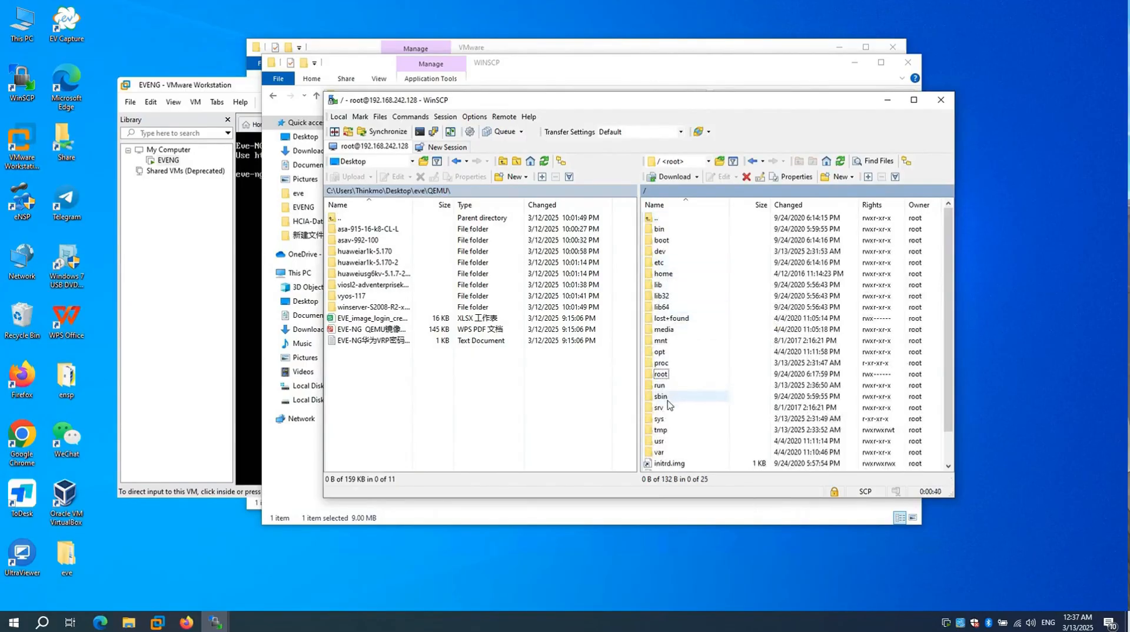
double_click(662, 353)
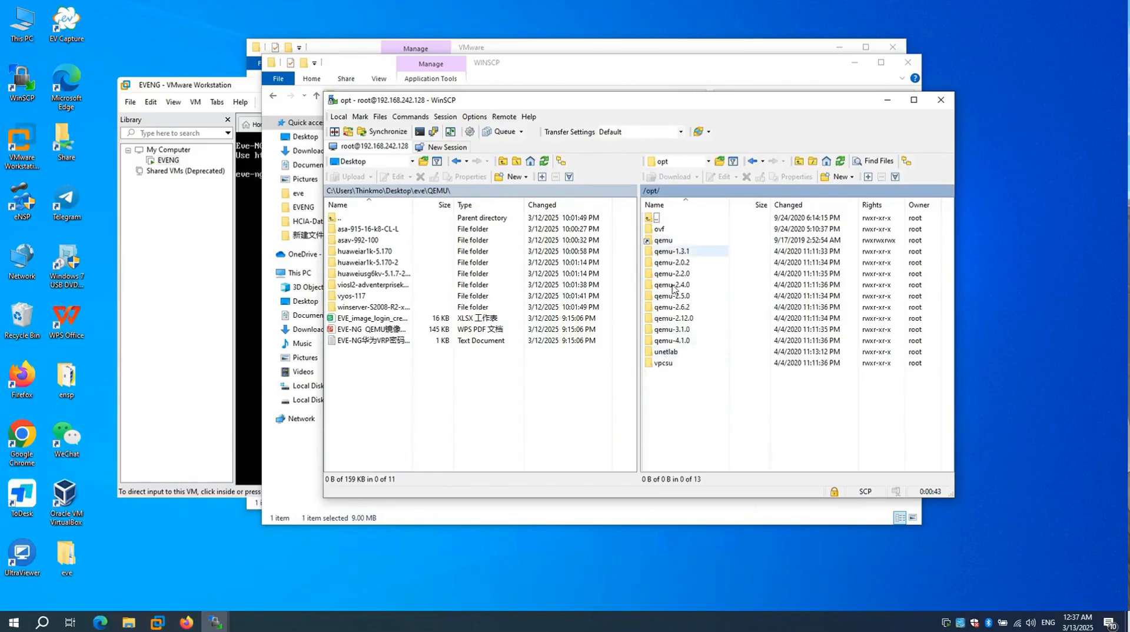
double_click(675, 353)
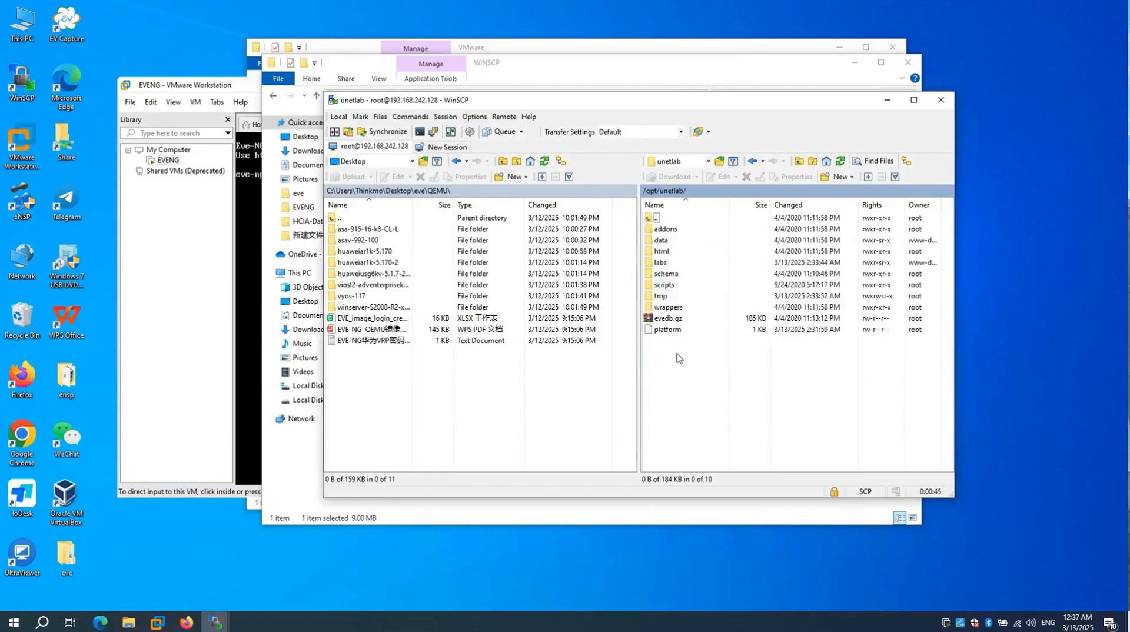
double_click(666, 230)
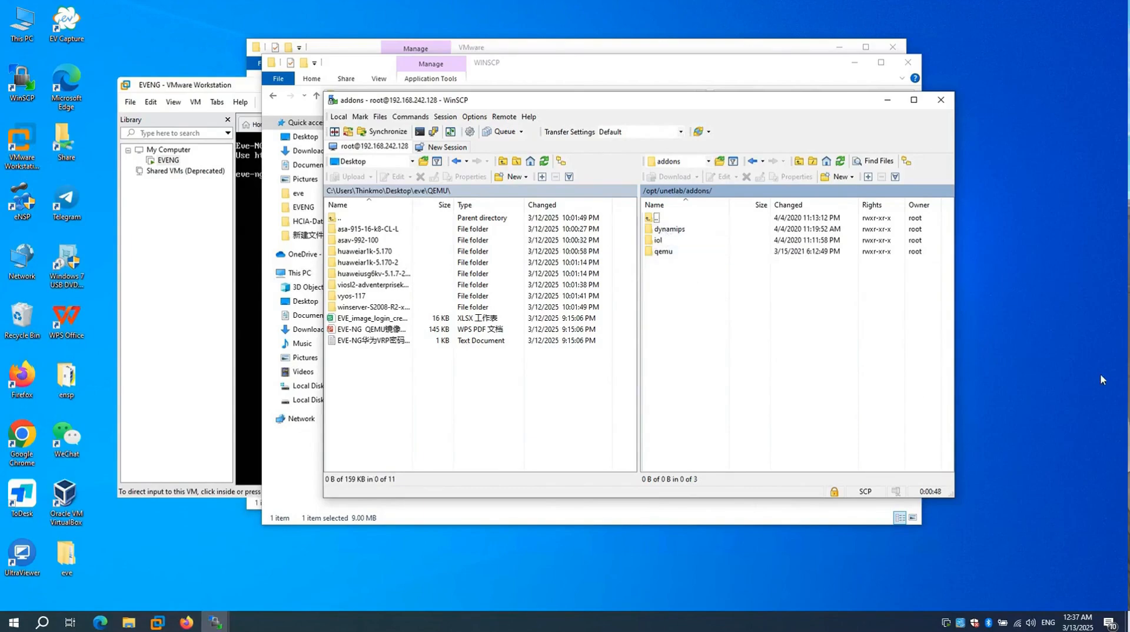
double_click(662, 253)
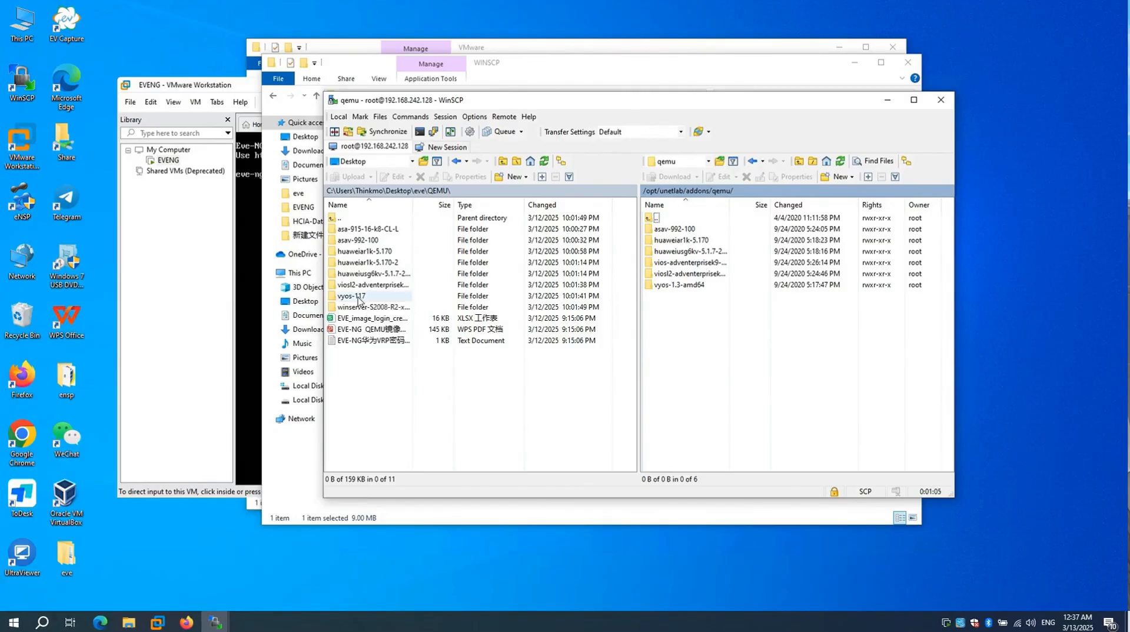
Step: Upload the local vyos-117 folder to /opt/unetlab/addons/qemu and open the uploaded folder
left_click_drag(359, 299, 687, 323)
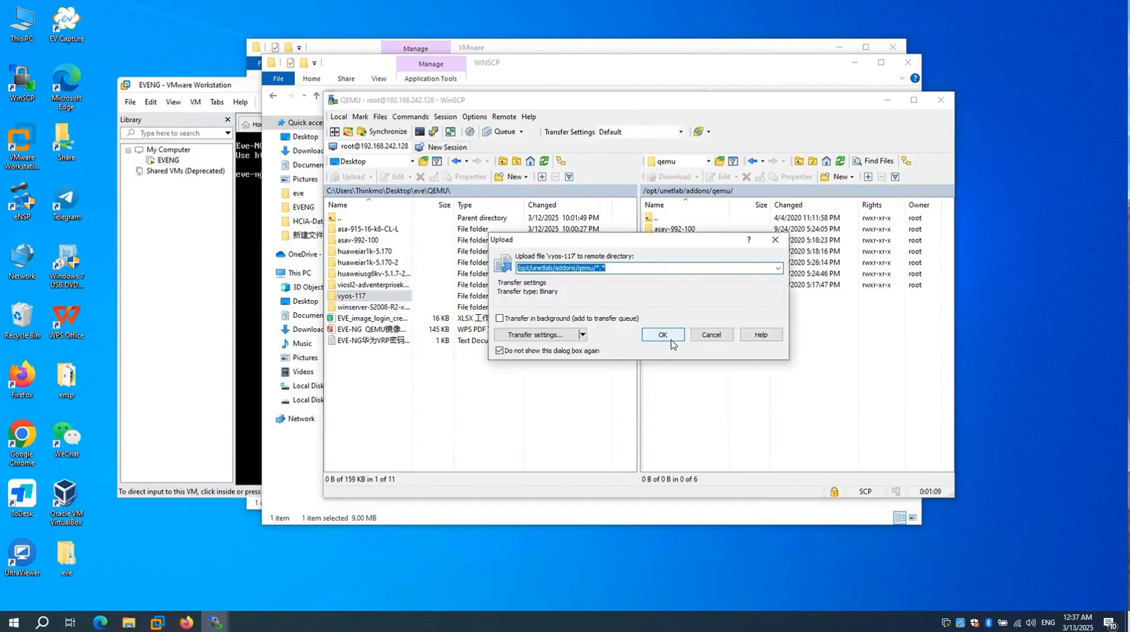
left_click(671, 341)
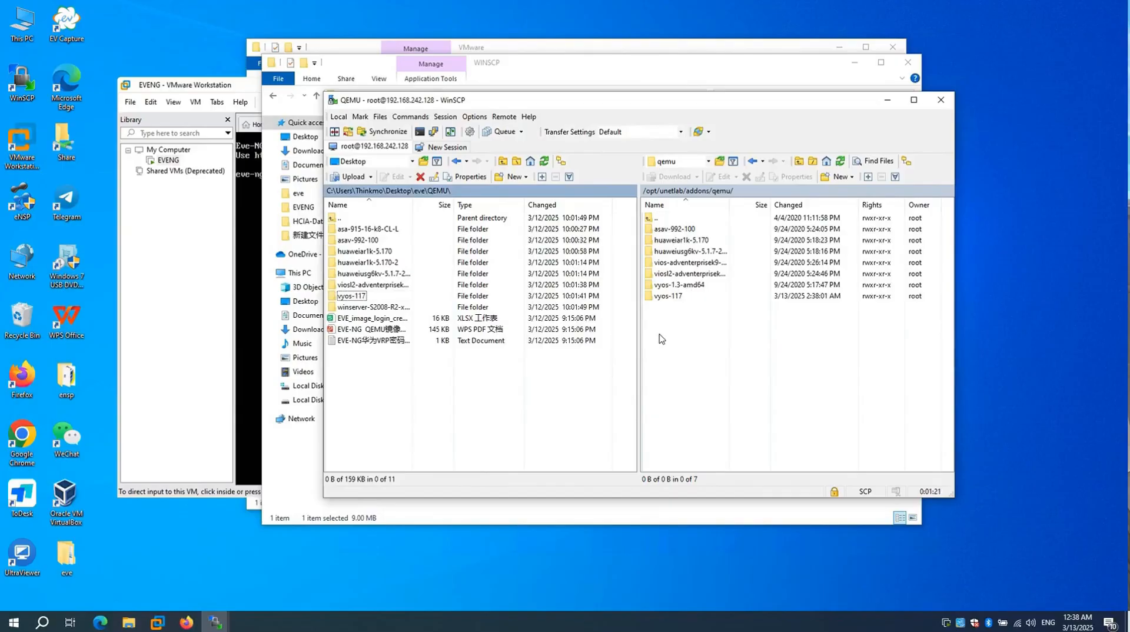
double_click(677, 298)
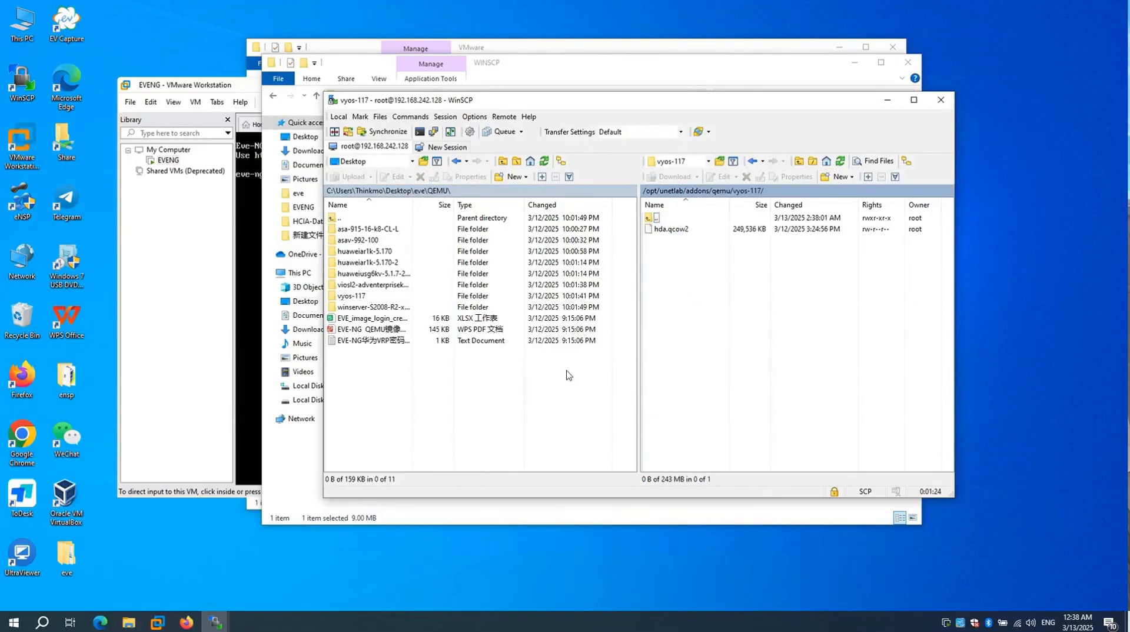
Step: Switch to the EVE-NG topology in Firefox and start adding a new node with the VyOS template
left_click(197, 622)
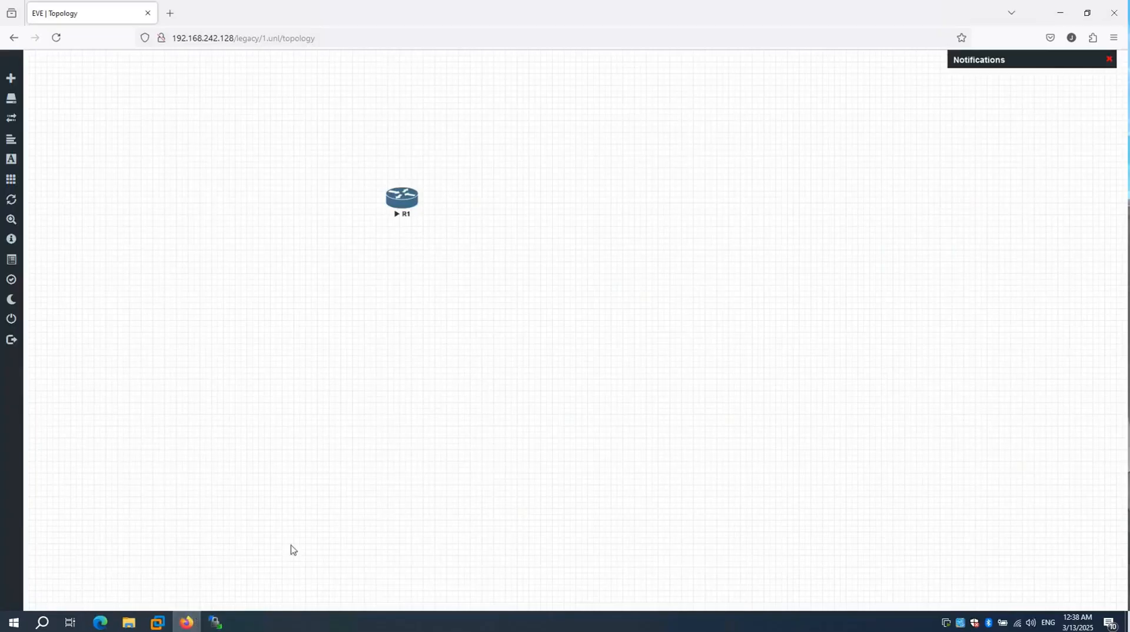
right_click(548, 275)
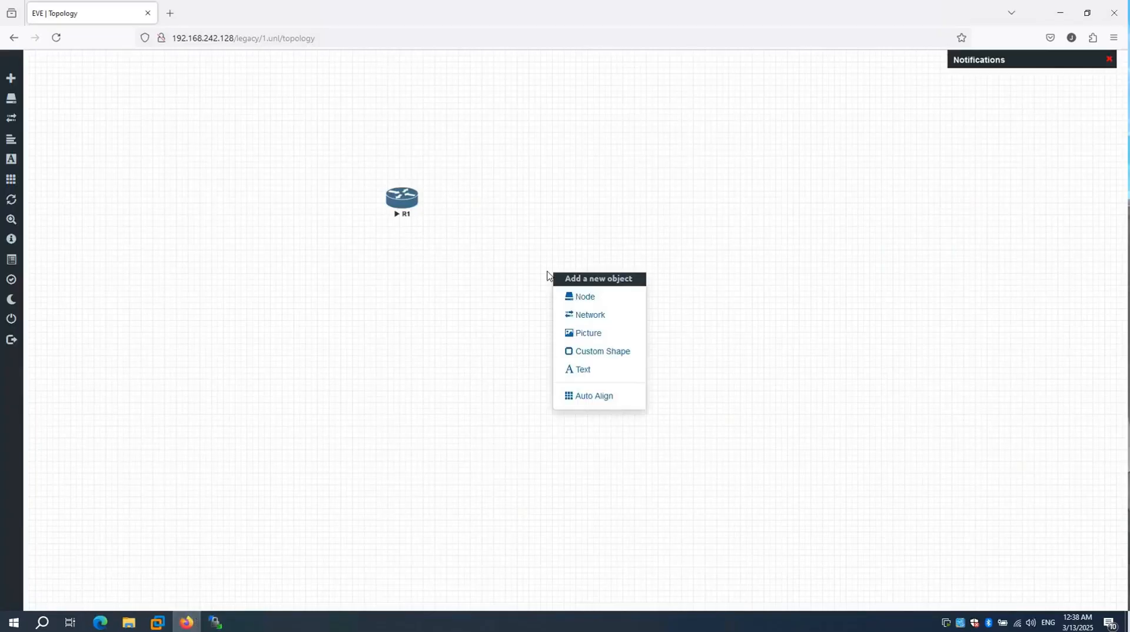
left_click(586, 301)
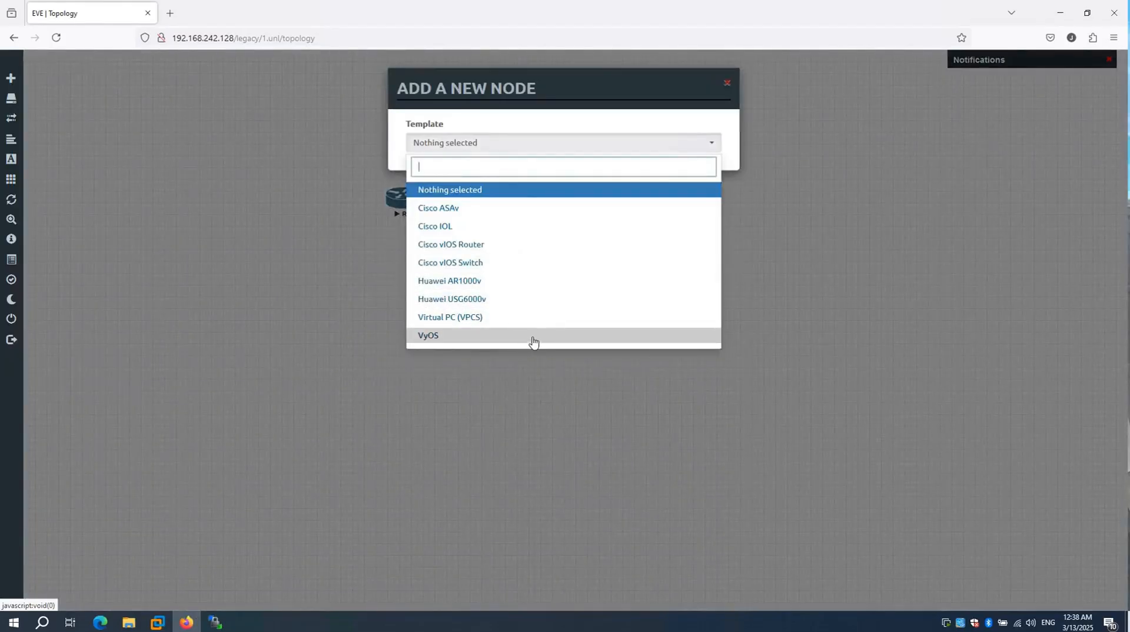
left_click(525, 338)
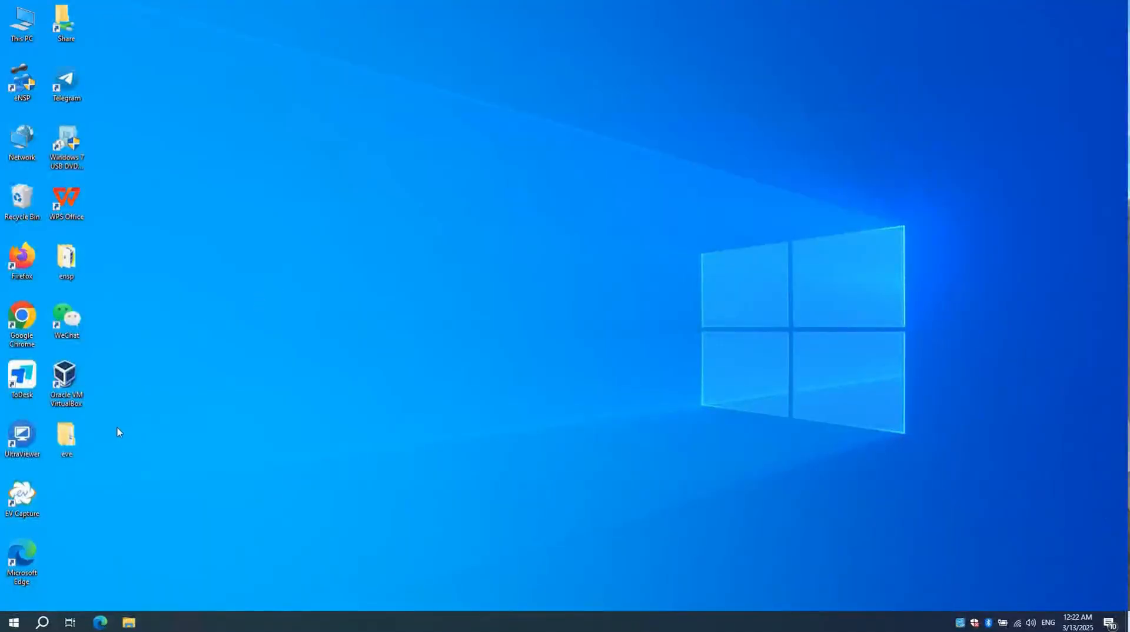
Step: Run Win-Client-Pack from the EVE-NG-Win-Client-Pack.exe subfolder of the desktop's eve folder and allow it to make changes
double_click(69, 446)
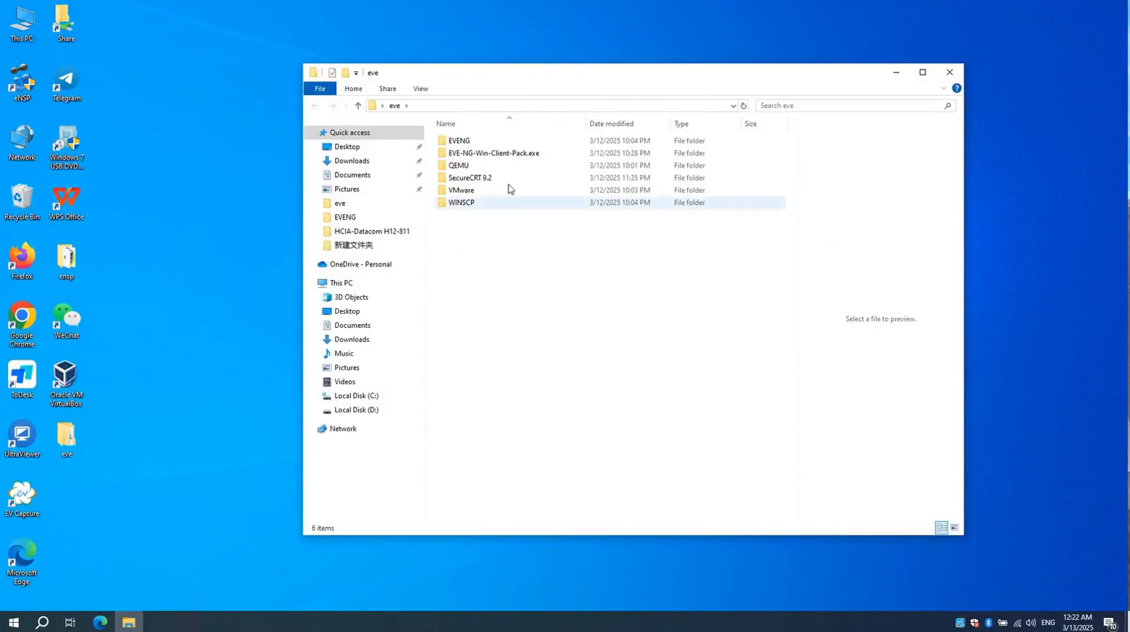
double_click(500, 153)
double_click(490, 143)
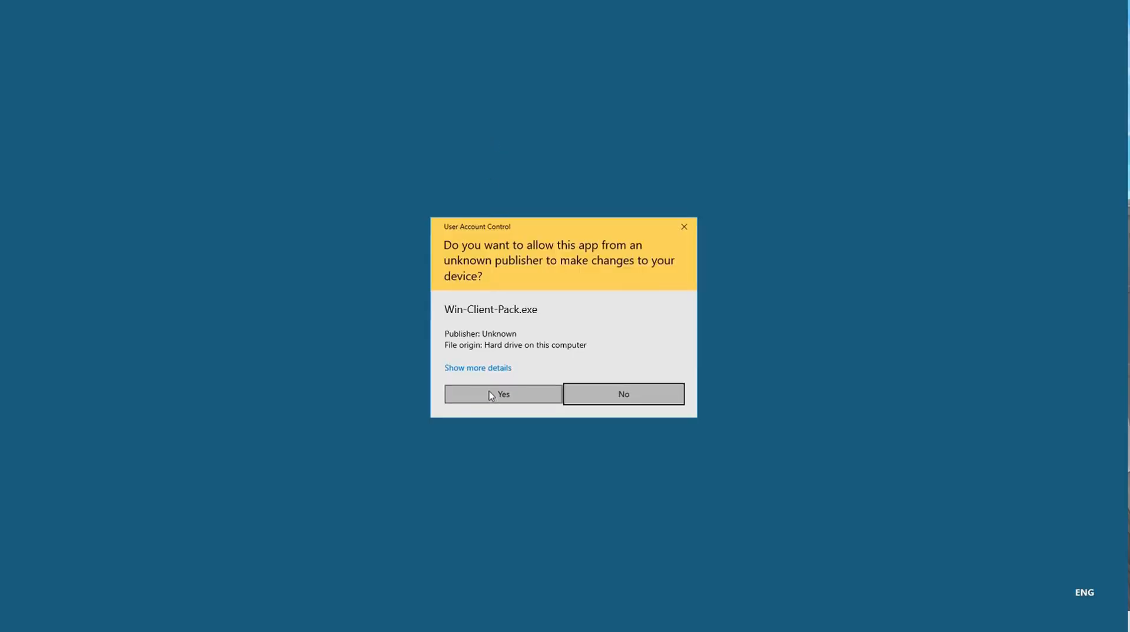
left_click(489, 393)
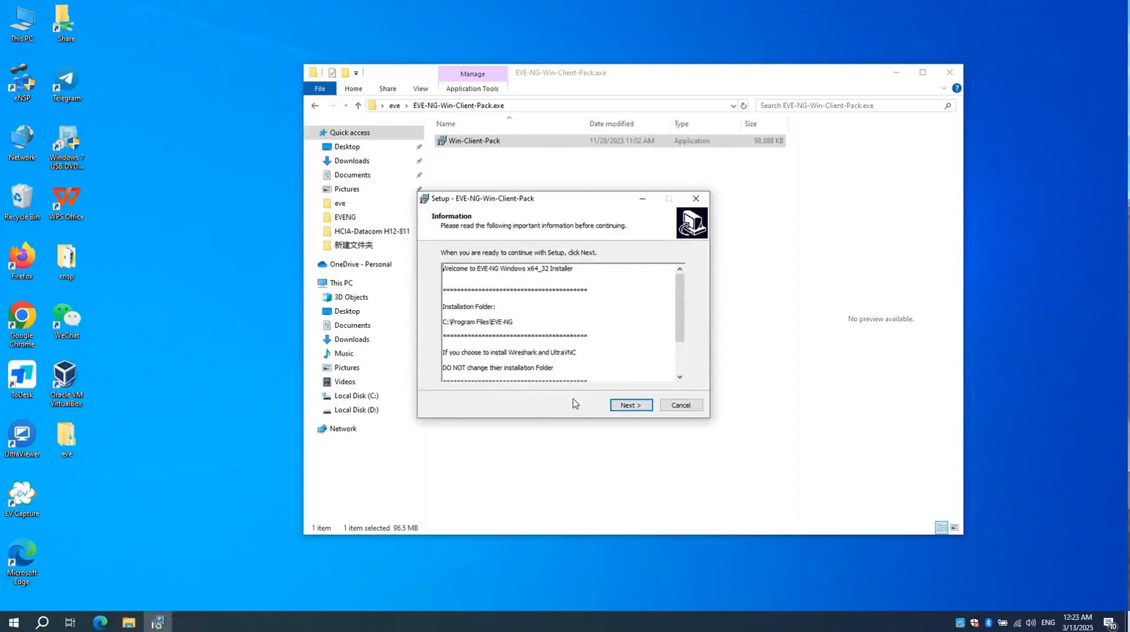
Step: Install the EVE-NG-Win-Client-Pack with the default Win x64_32 setup type and components
left_click(613, 407)
left_click(618, 406)
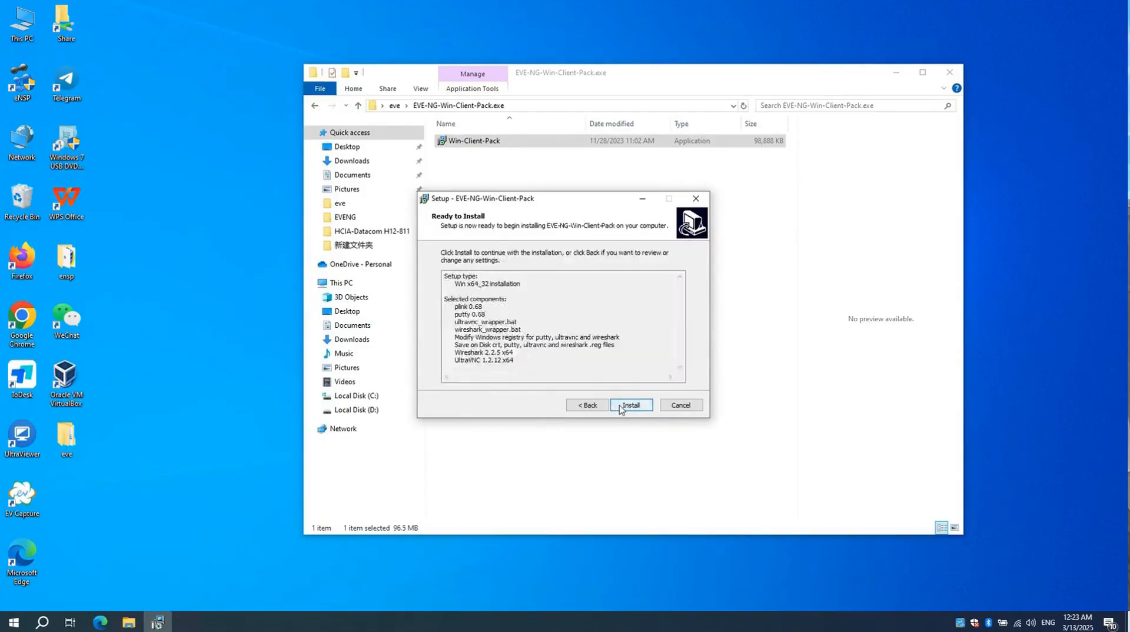
left_click(622, 408)
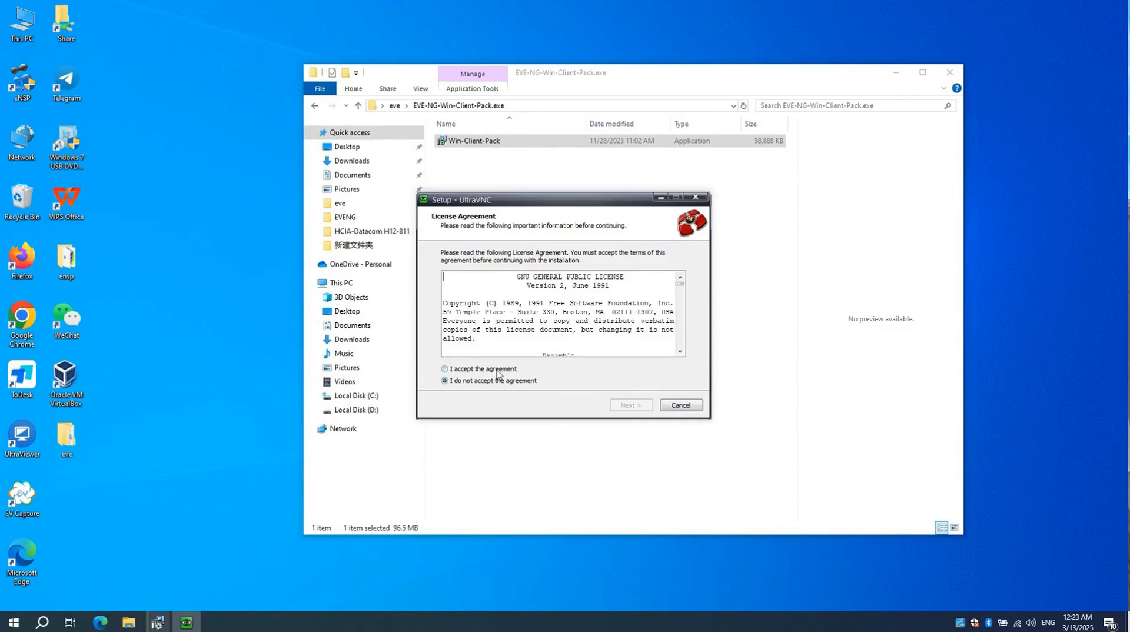
Step: Accept the UltraVNC licence, perform the full installation, and finish its wizard with Show latest versions turned off
left_click(497, 370)
left_click(626, 406)
left_click(627, 406)
left_click(626, 406)
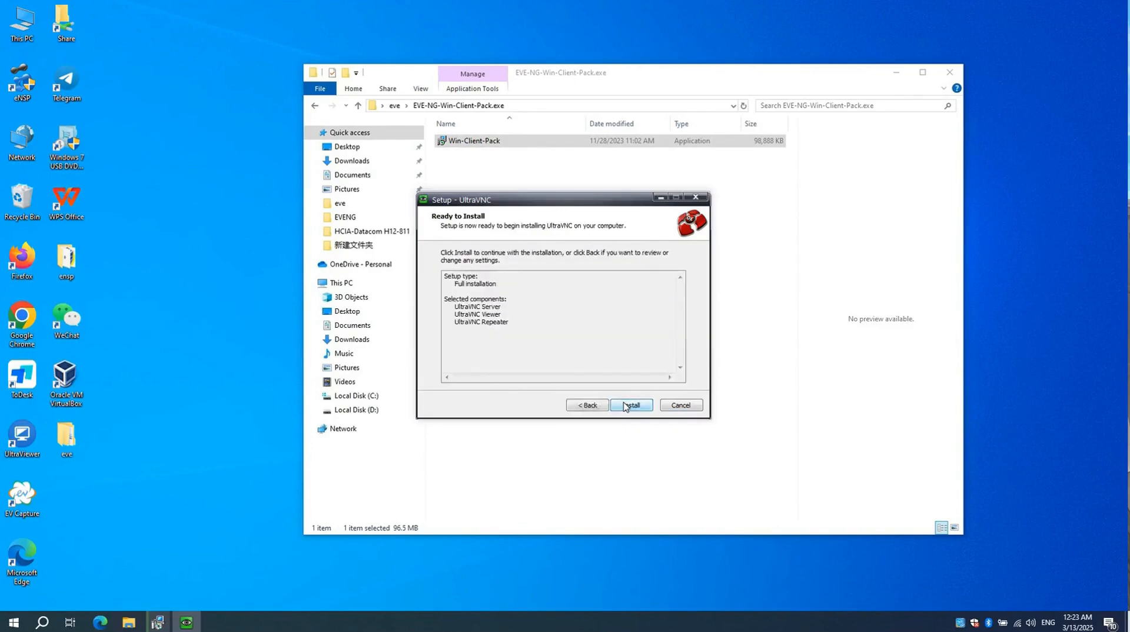
left_click(626, 406)
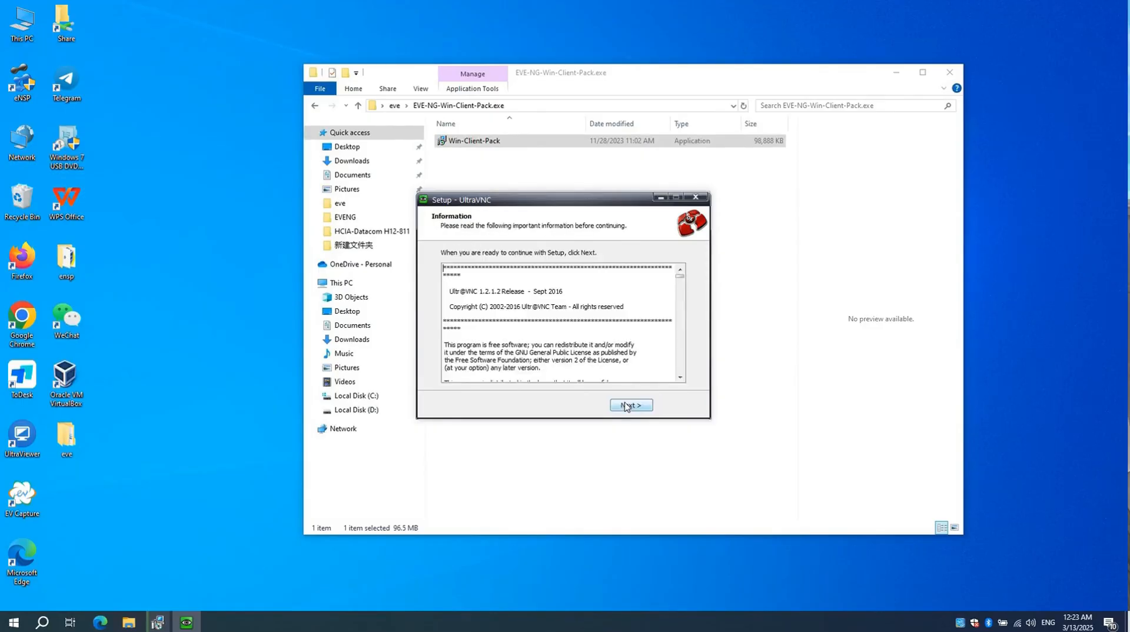
left_click(626, 406)
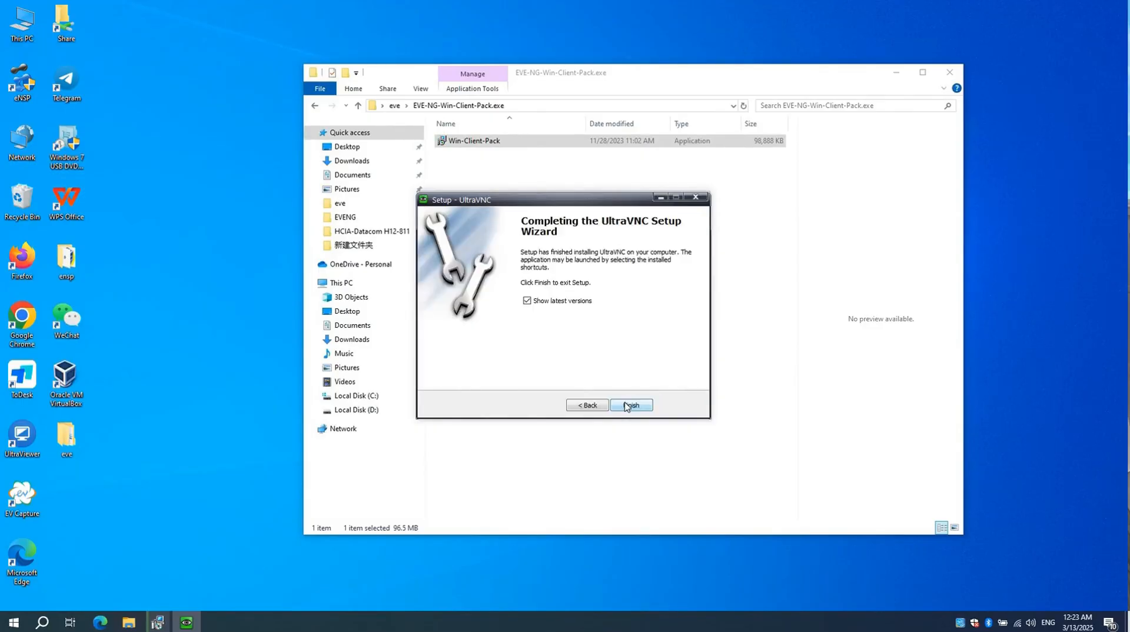
left_click(526, 301)
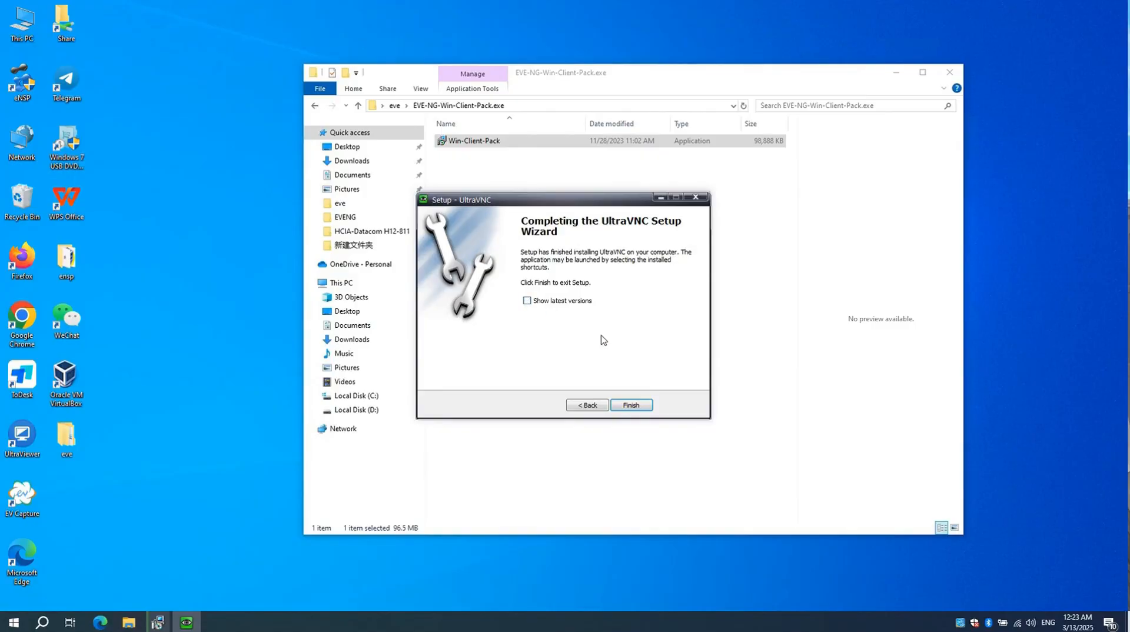
left_click(635, 406)
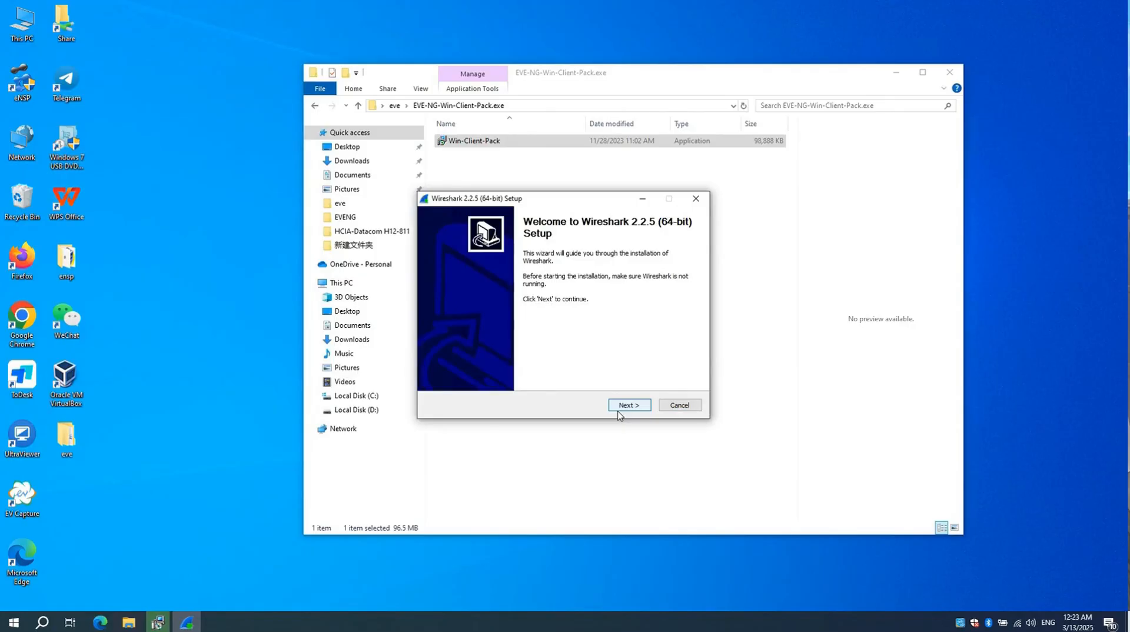
Step: Install Wireshark 2.2.5 with its default components and tasks, without WinPcap 4.1.3, and finish the EVE-NG-Win-Client-Pack setup
left_click(627, 406)
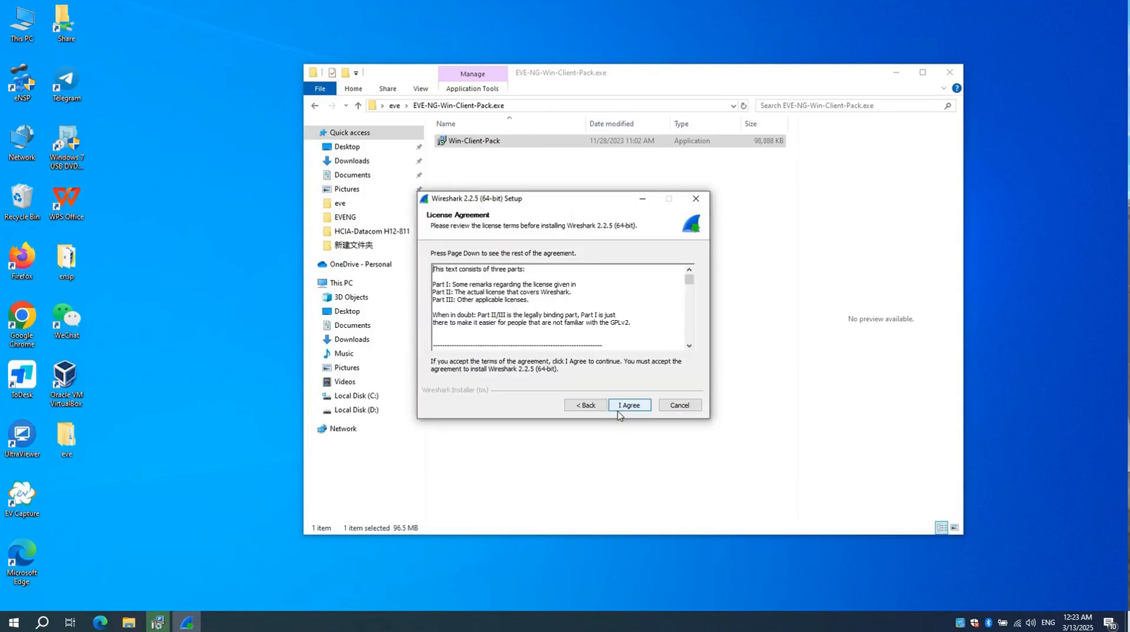
left_click(628, 405)
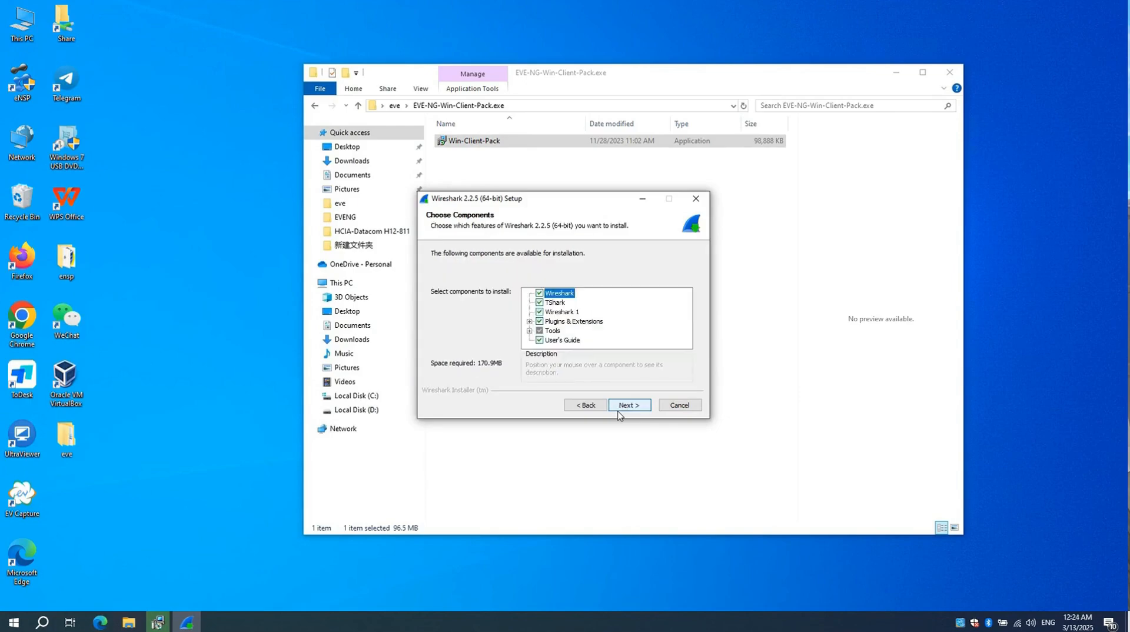
left_click(618, 411)
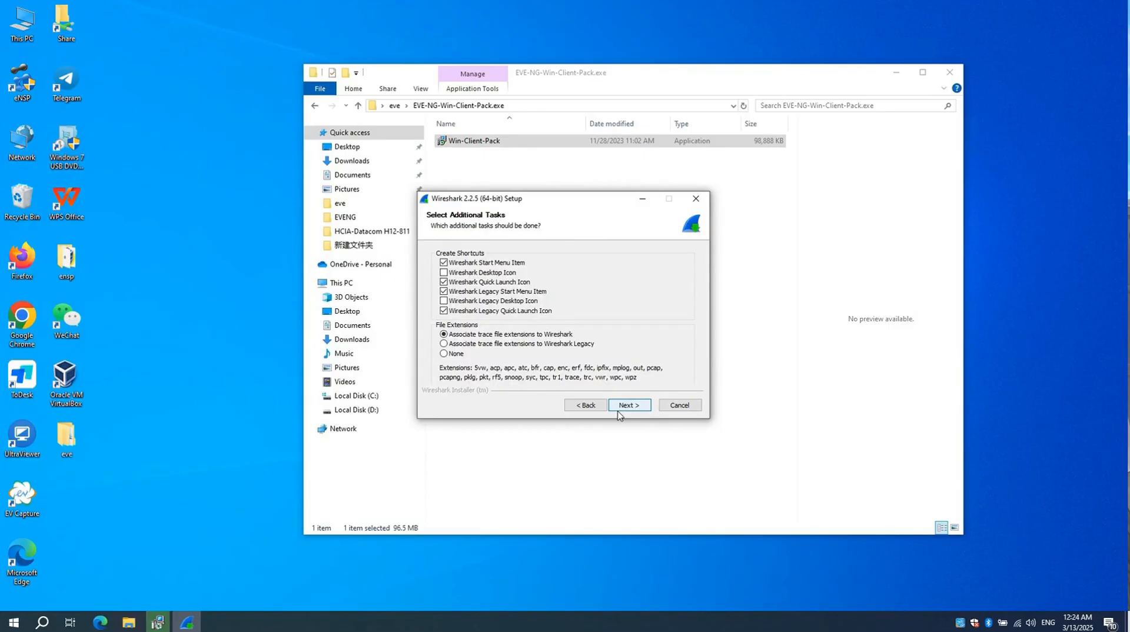
left_click(618, 411)
left_click(619, 412)
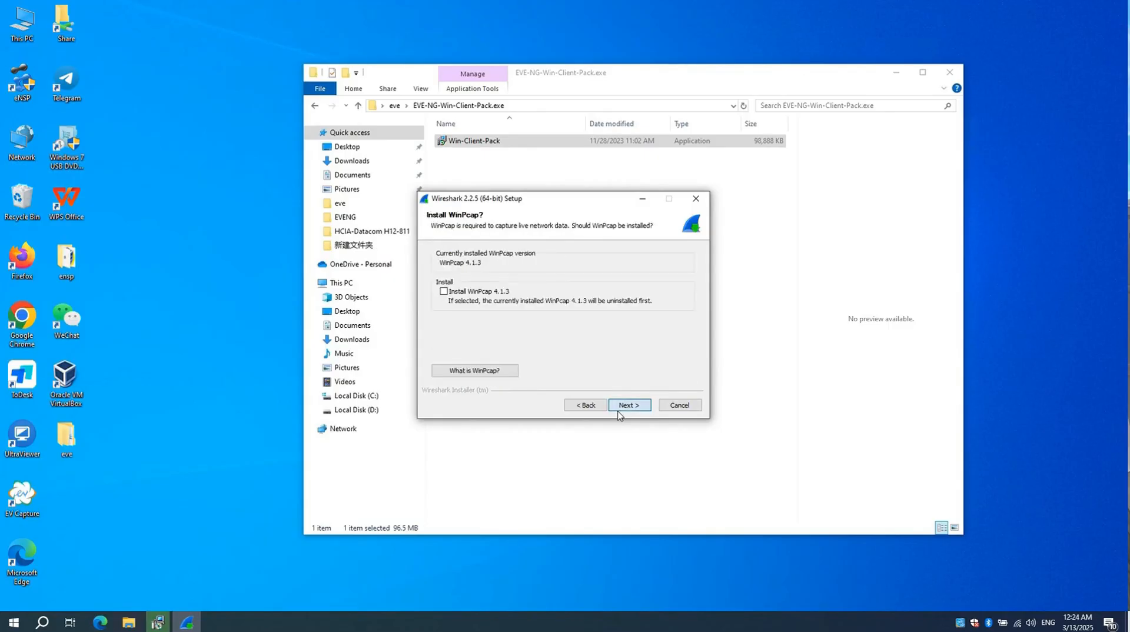
left_click(619, 412)
left_click(619, 412)
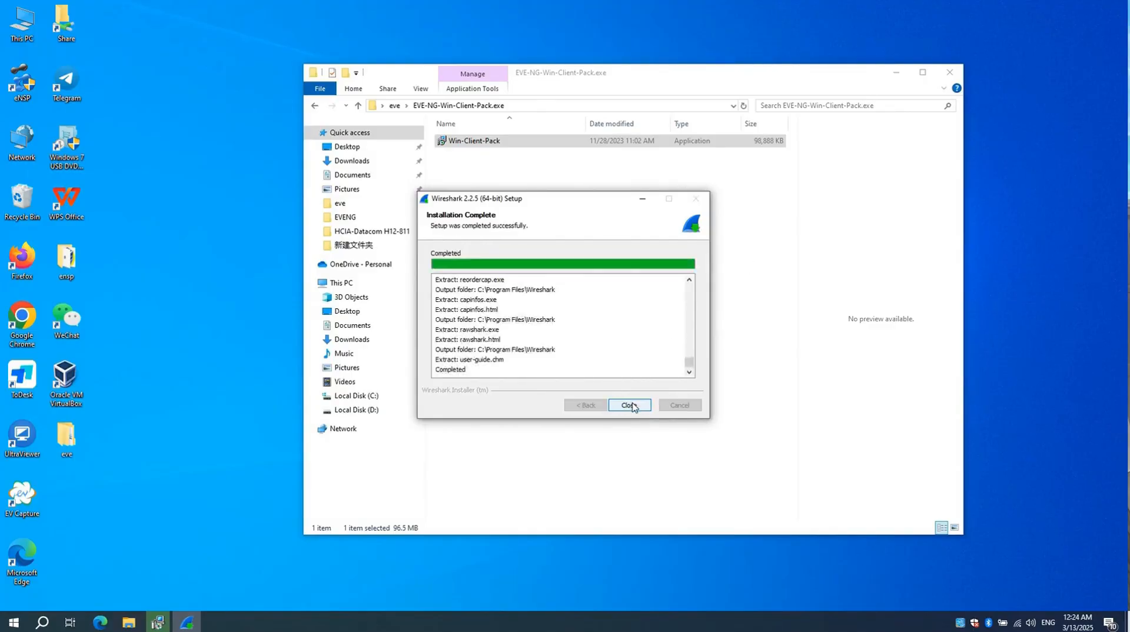
left_click(629, 405)
left_click(635, 406)
left_click(631, 406)
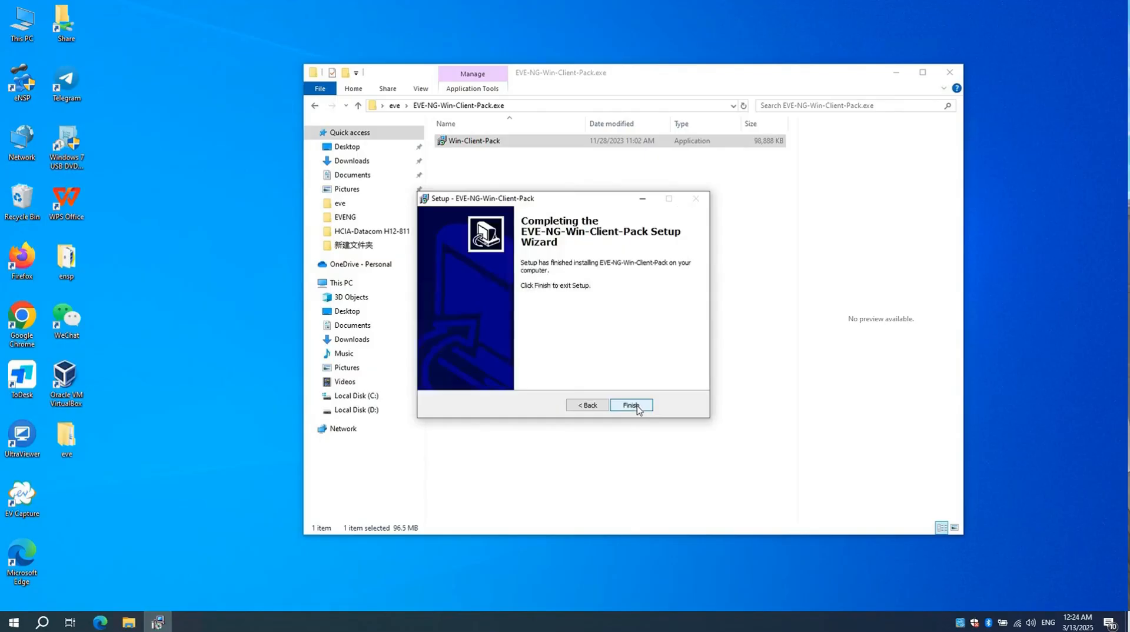
left_click(636, 406)
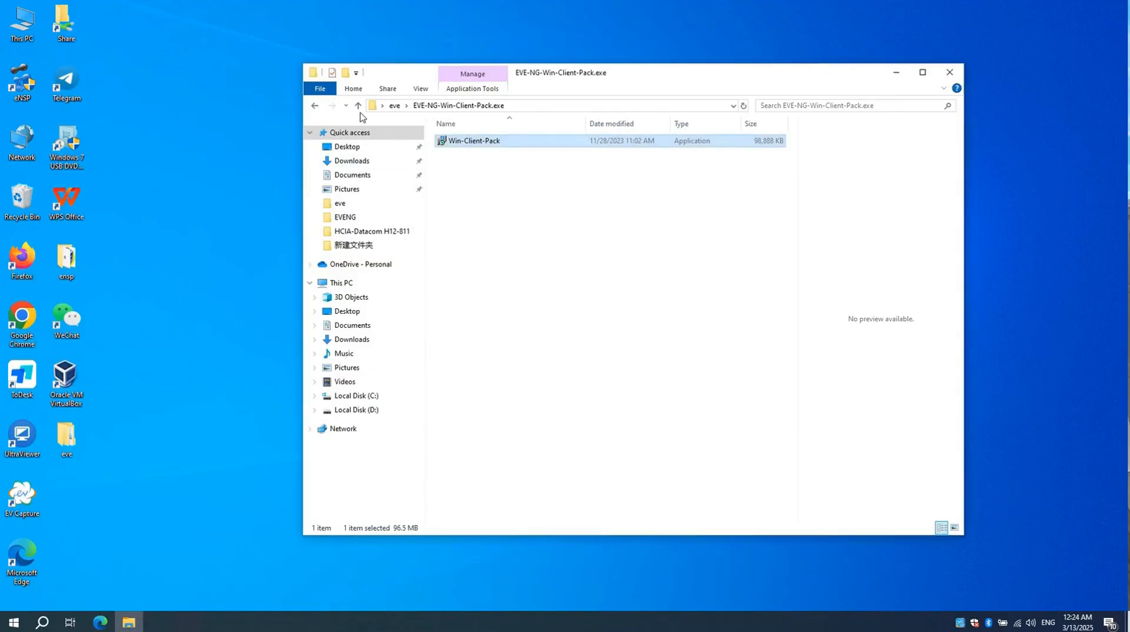
Step: Run the VMware Workstation installer from the VMware subfolder of the eve folder and allow it to make changes
left_click(314, 106)
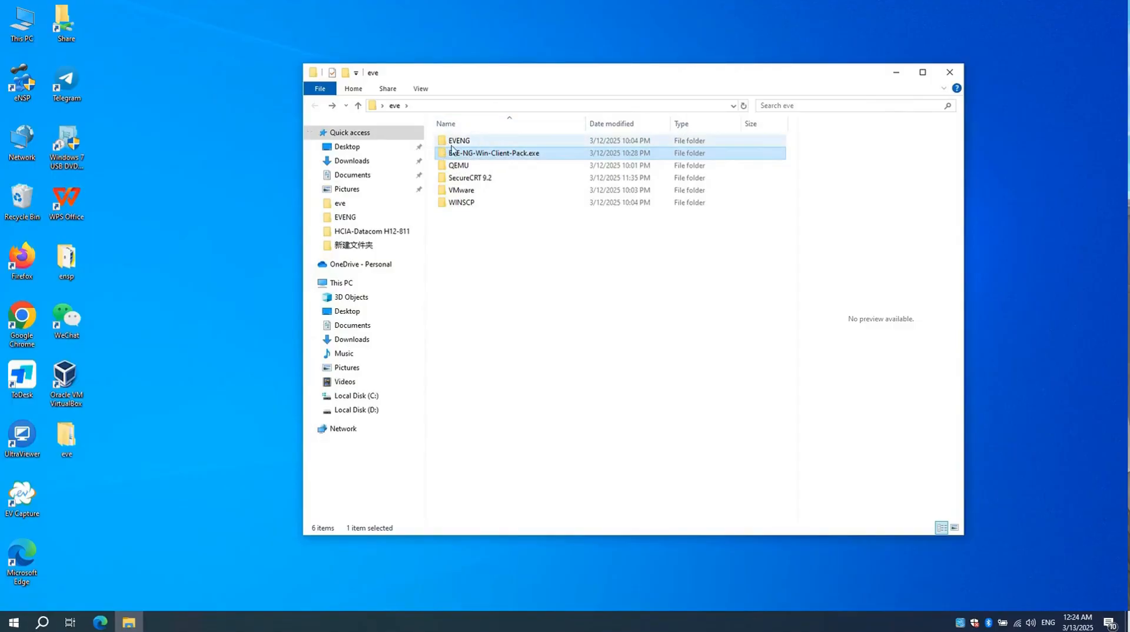
double_click(460, 195)
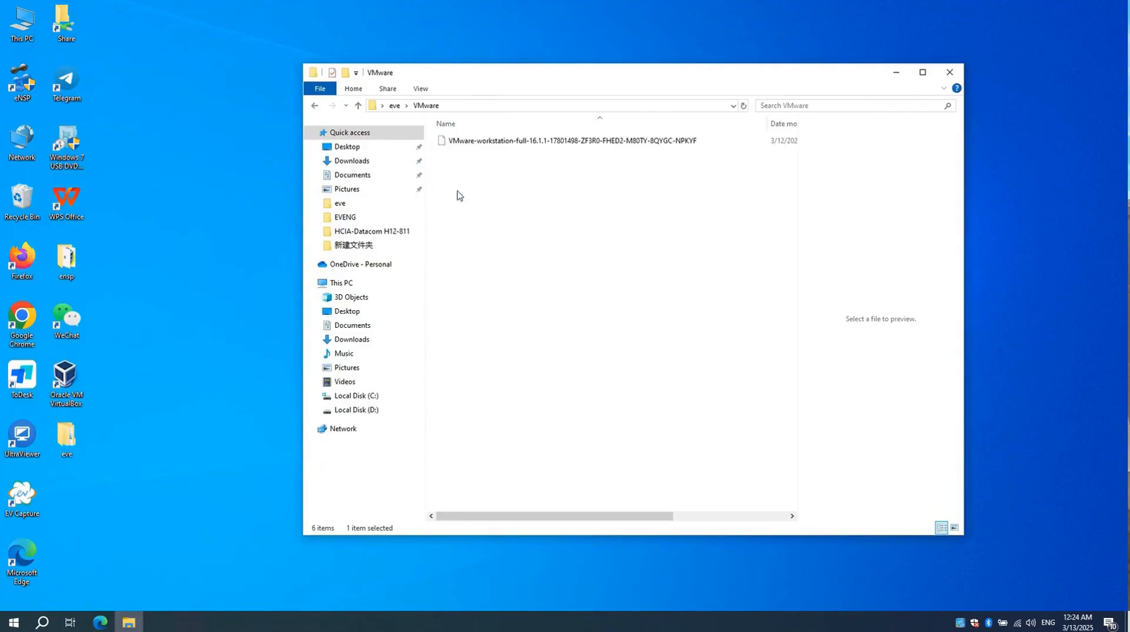
left_click(488, 147)
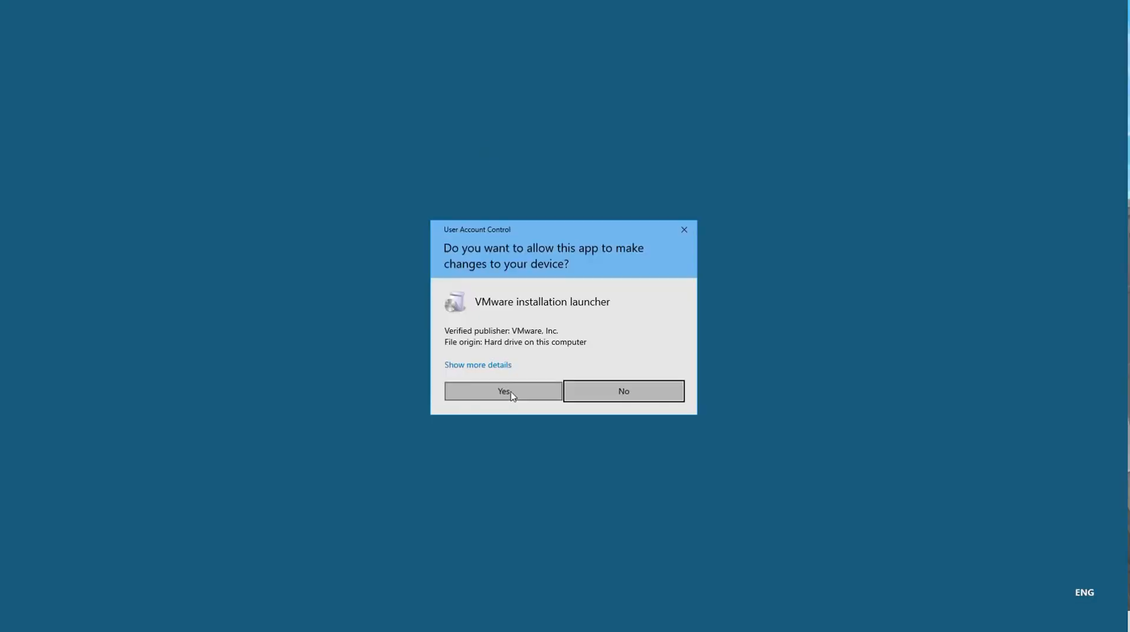
left_click(505, 391)
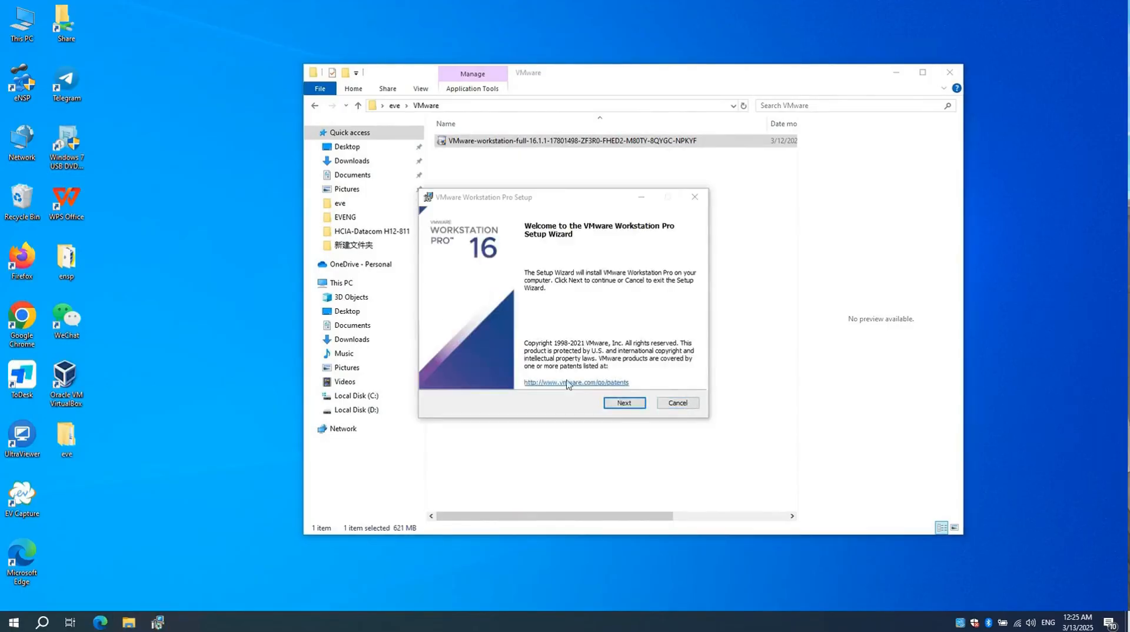
Step: Accept the VMware Workstation Pro licence, install with default options and Desktop and Start Menu shortcuts, and finish without entering a key
left_click(622, 406)
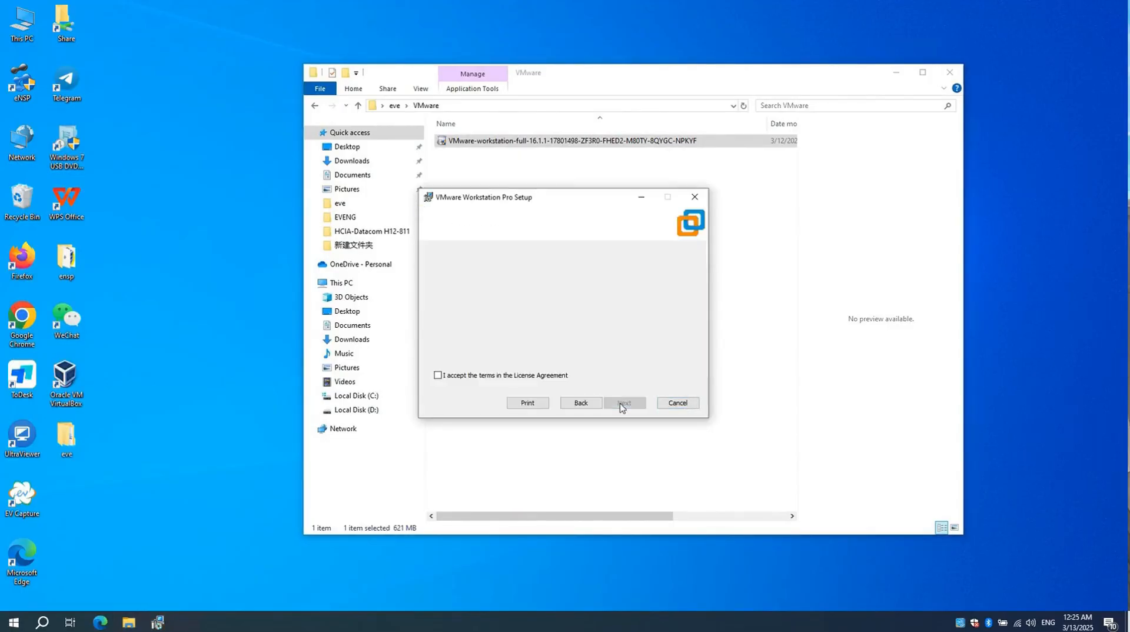
left_click(529, 377)
left_click(618, 406)
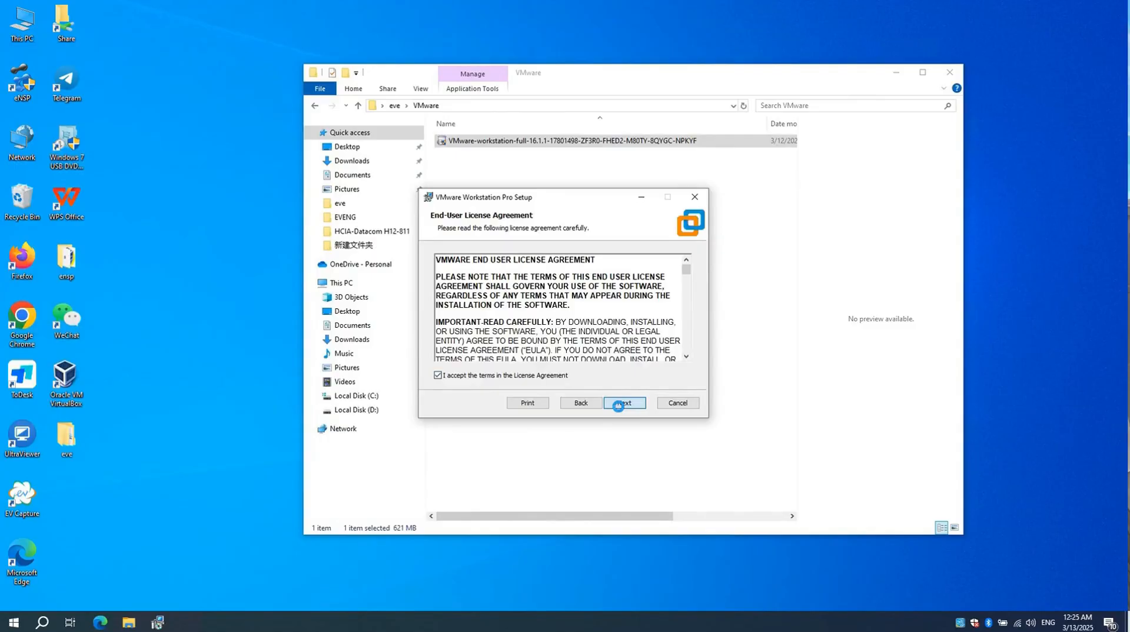
left_click(620, 408)
left_click(619, 408)
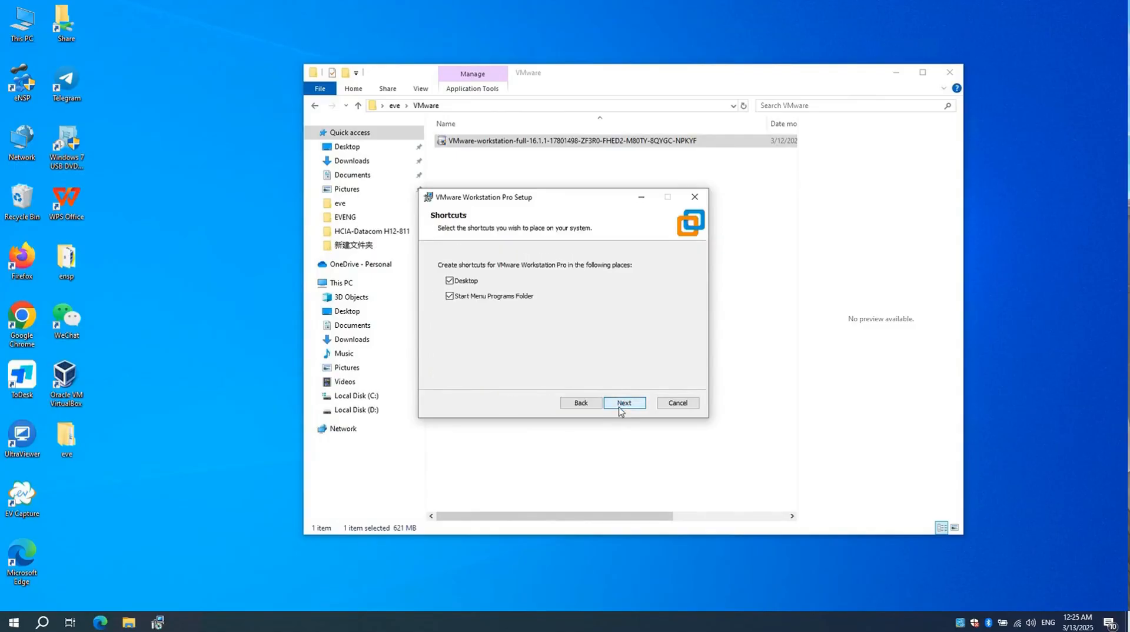
left_click(620, 406)
left_click(620, 406)
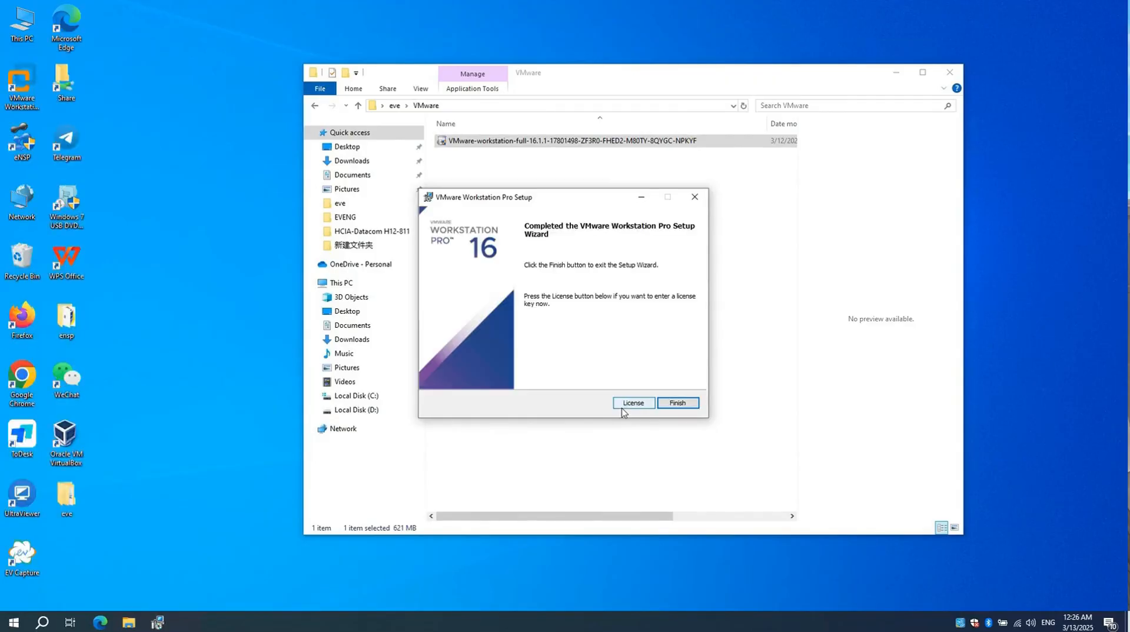
left_click(677, 405)
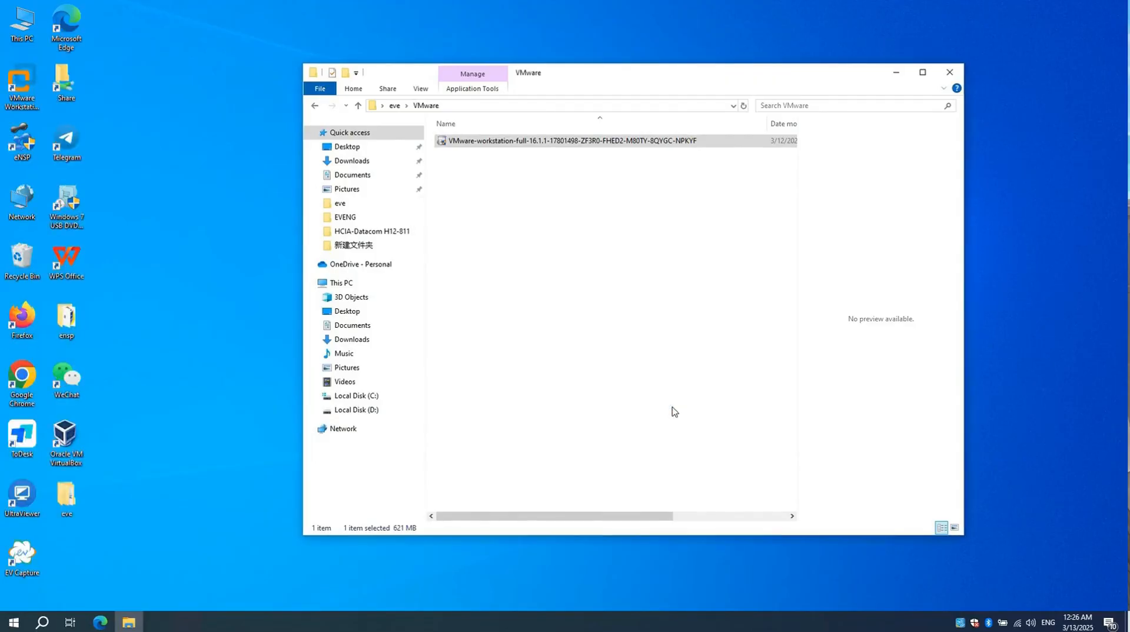
Step: Launch VMware Workstation from the desktop and reposition its window and the VMware folder window
left_click(23, 90)
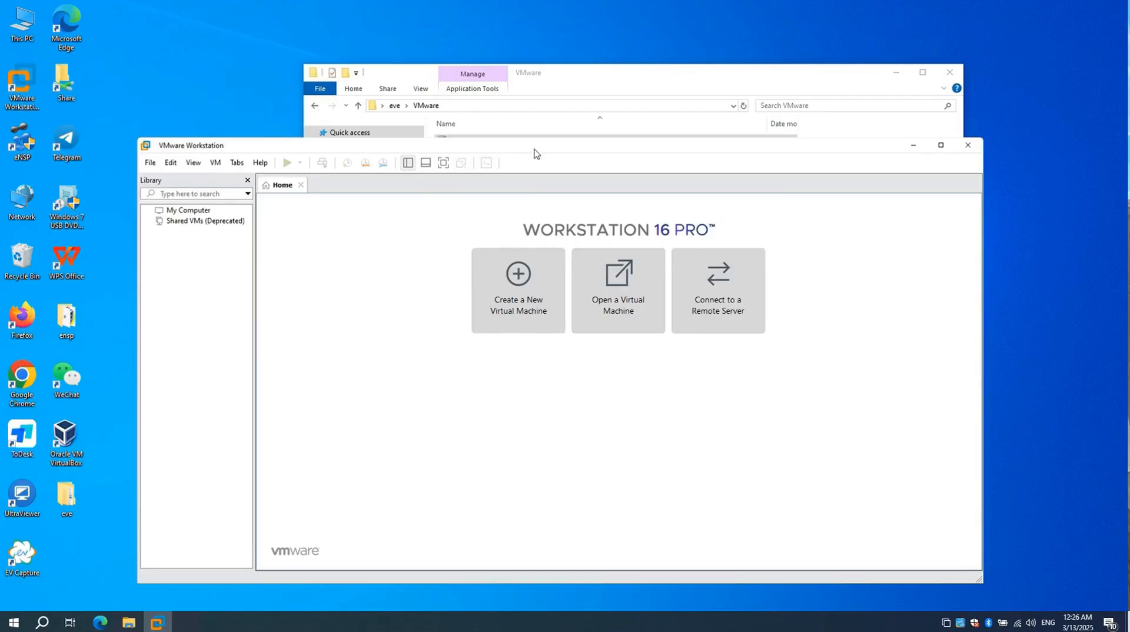
left_click_drag(535, 148, 533, 160)
left_click_drag(615, 77, 558, 51)
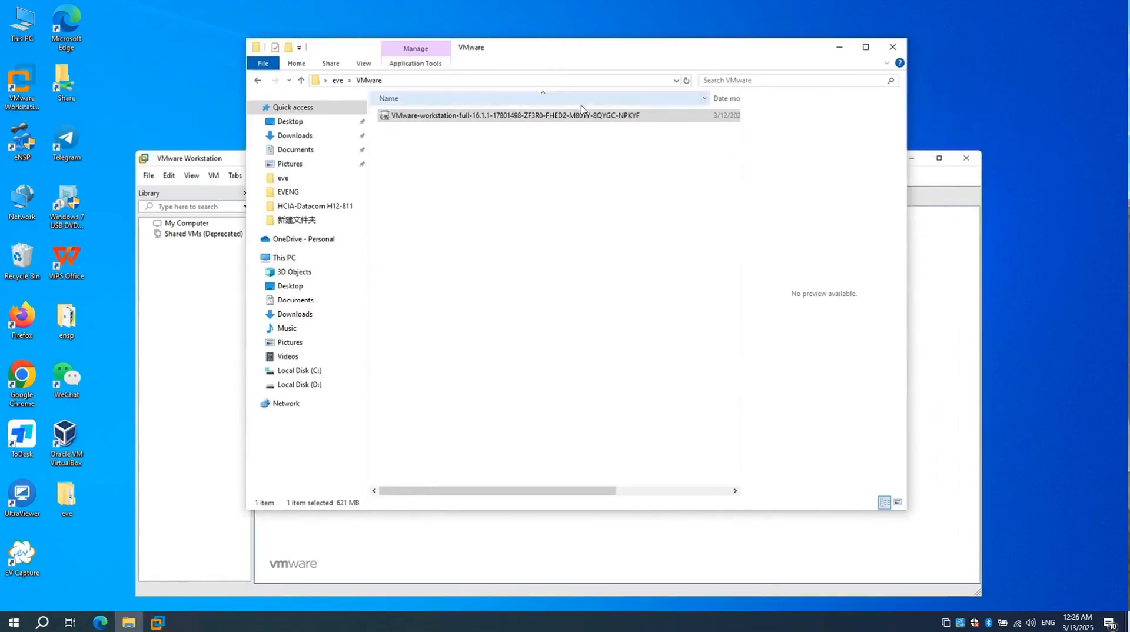
Step: Highlight the licence key portion of the VMware installer's file name, then return to VMware Workstation without renaming the file
right_click(622, 116)
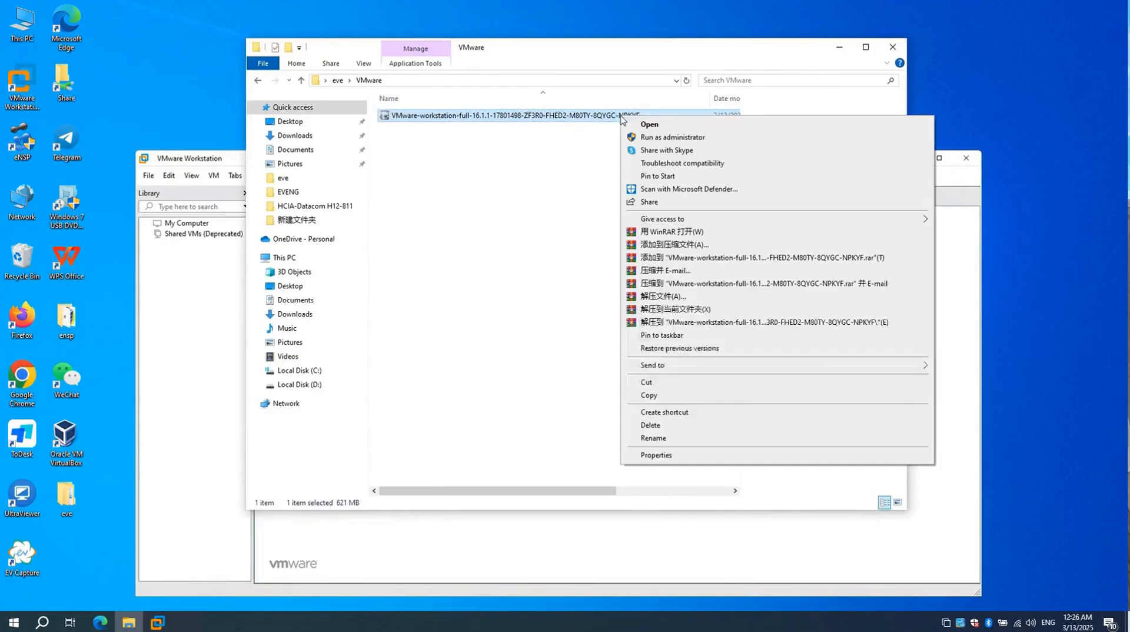
left_click(653, 439)
left_click_drag(650, 115, 523, 114)
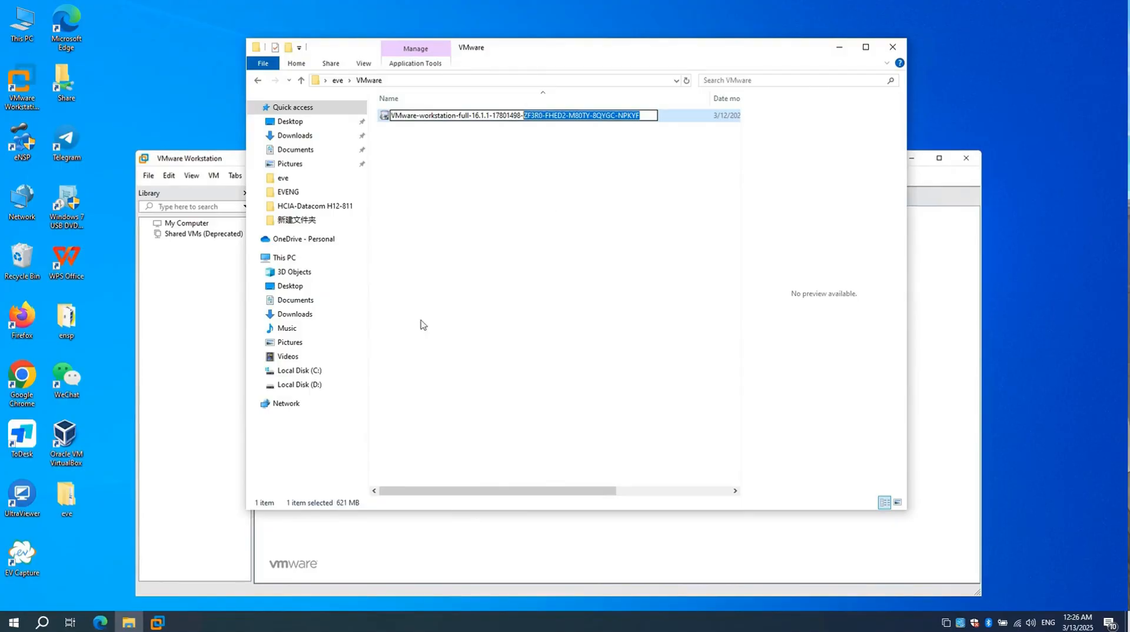
left_click(211, 371)
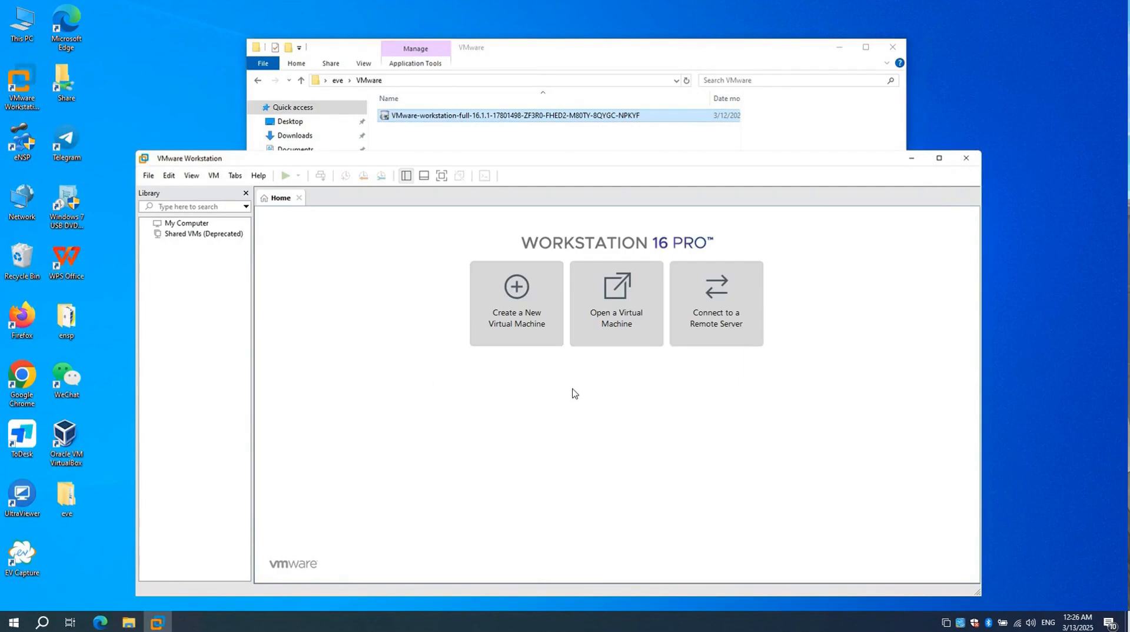
Step: Import the EVENG appliance file from the eve folder's EVENG subfolder as a virtual machine named EVENG in the default storage path
left_click(614, 336)
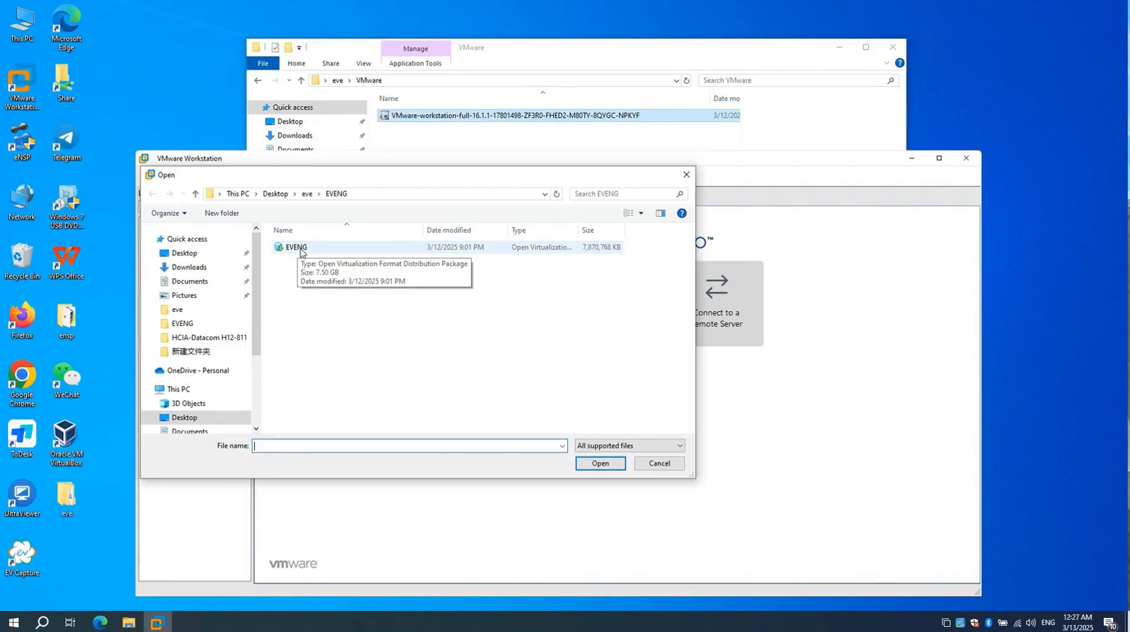
left_click(301, 249)
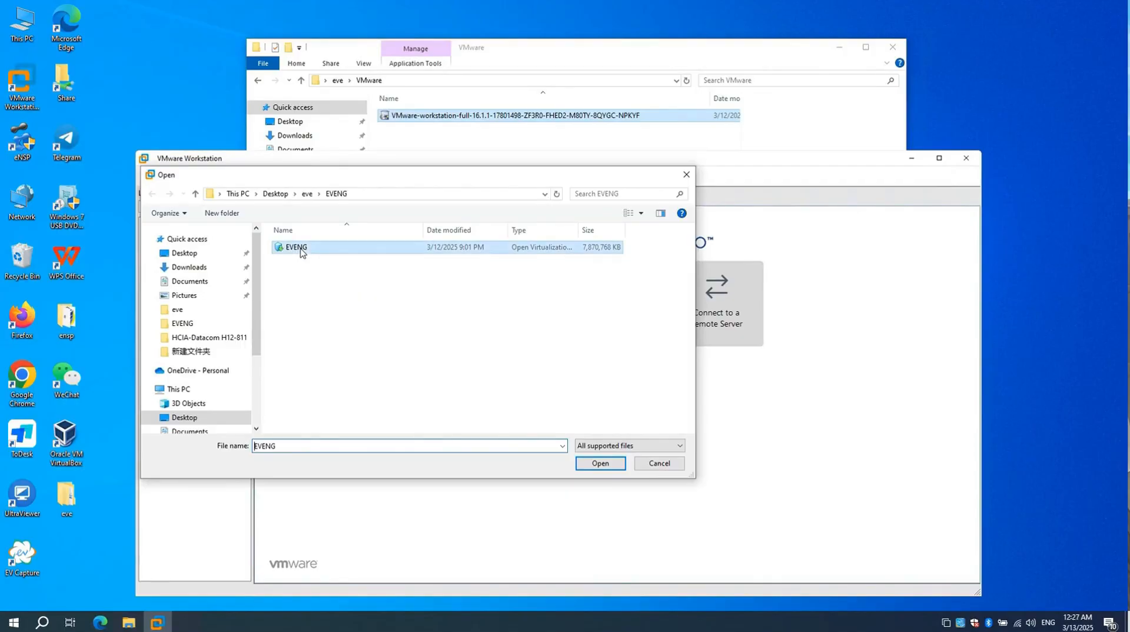
left_click(612, 466)
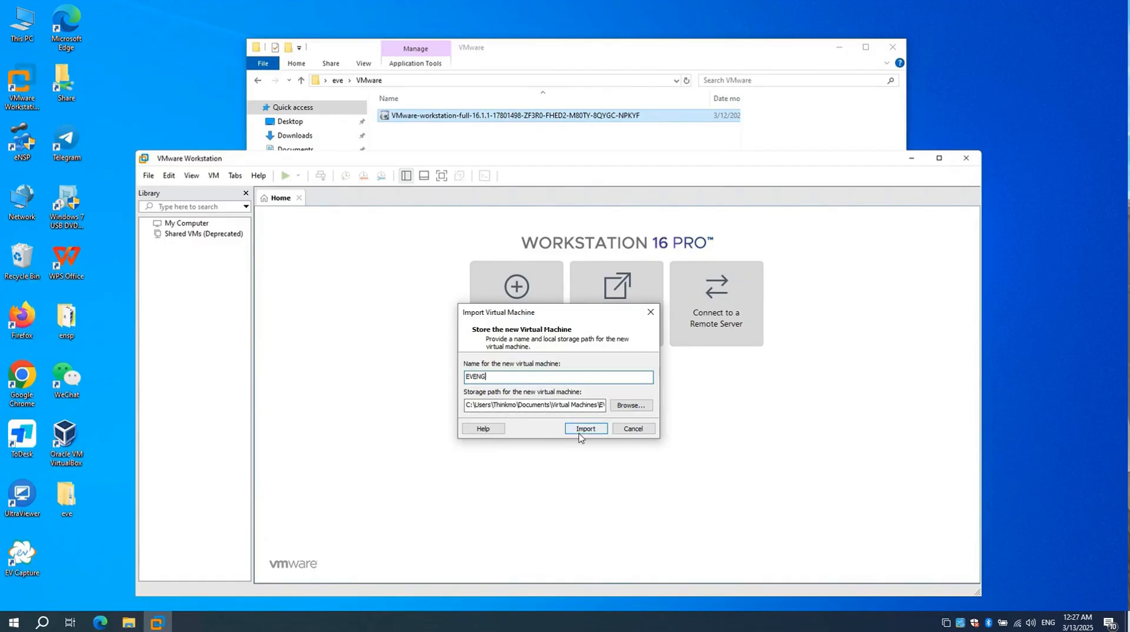
left_click(586, 429)
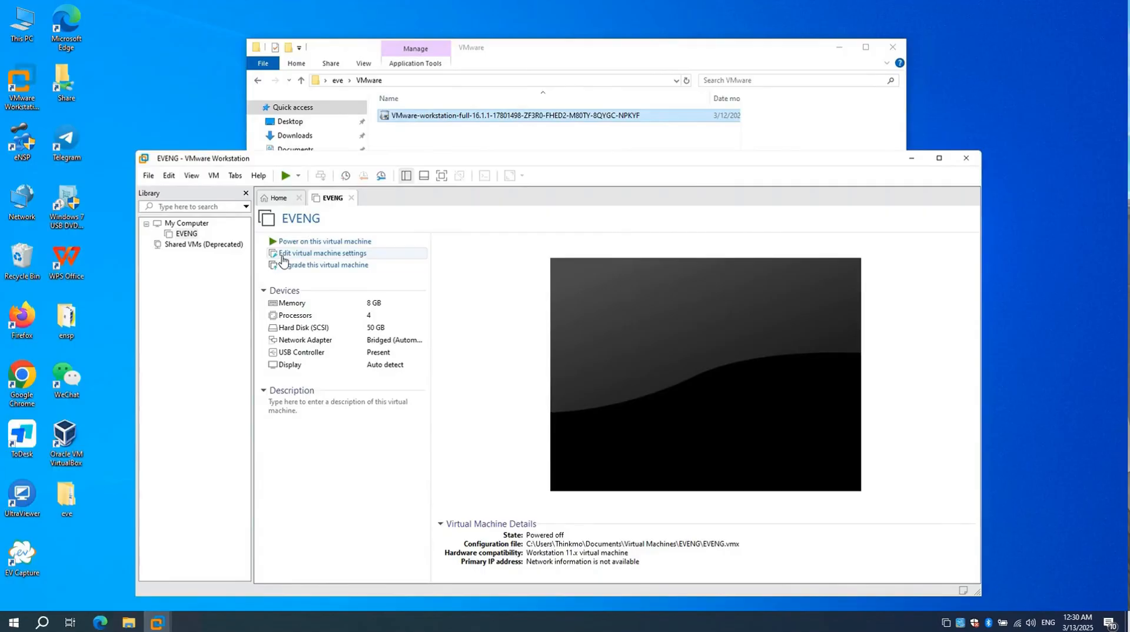
Step: Set the EVENG virtual machine's memory to 4096 MB and review its processor, virtualization and hard disk settings
left_click(284, 259)
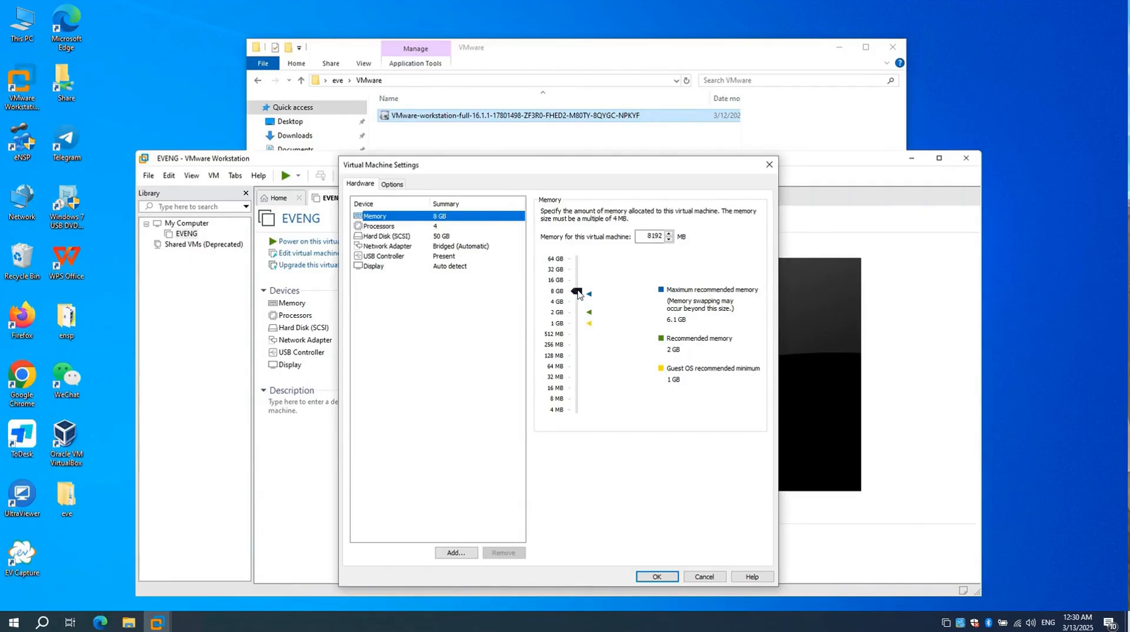
left_click_drag(578, 295, 578, 305)
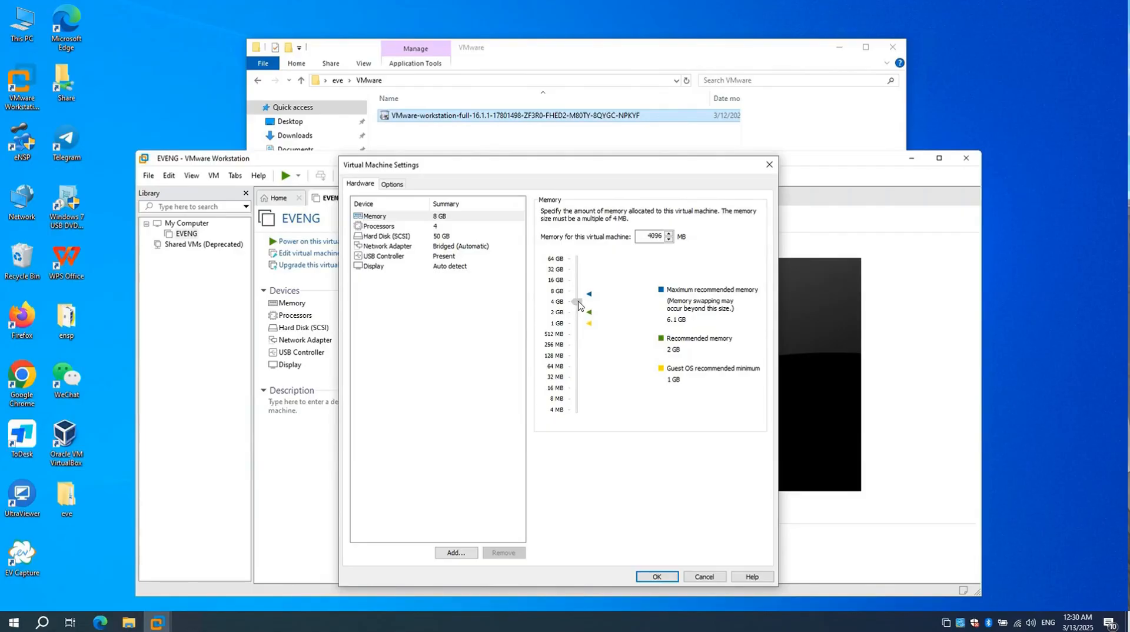
left_click(439, 228)
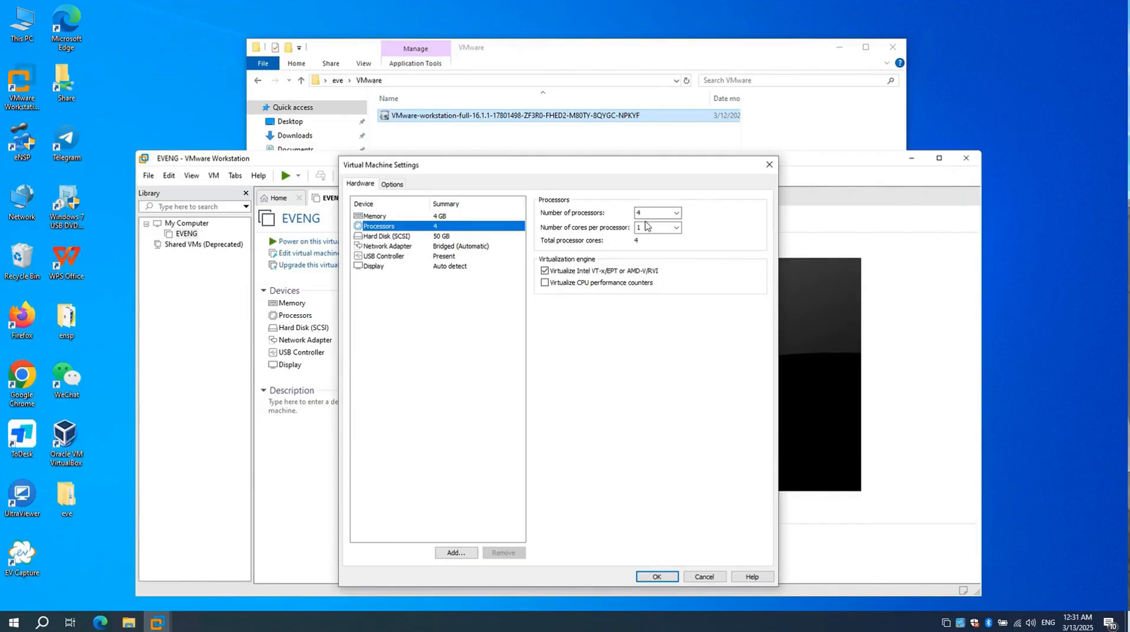
left_click(544, 271)
left_click(457, 238)
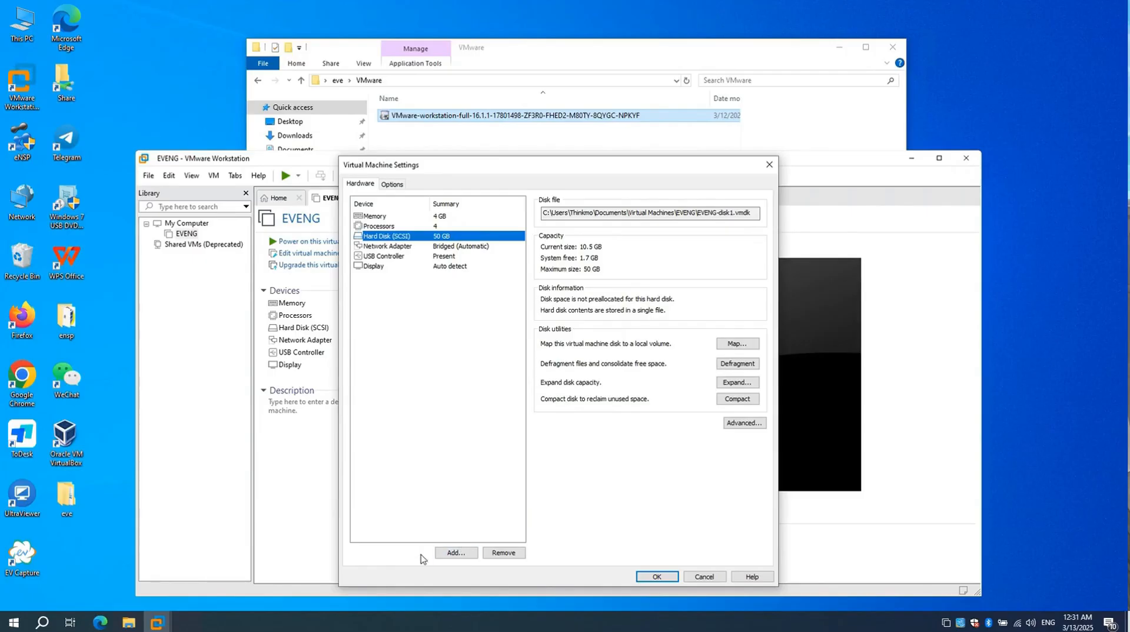
Step: Connect the EVENG network adapter to the custom virtual network VMnet1 (Host-only) and save the machine settings
left_click(442, 249)
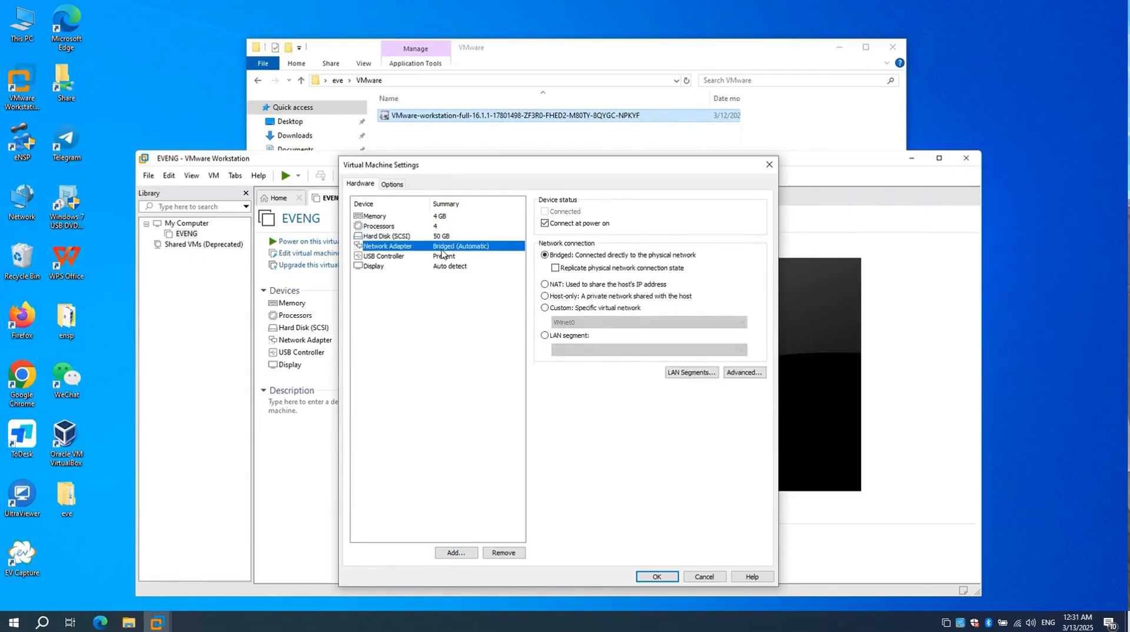
left_click(545, 308)
left_click(578, 326)
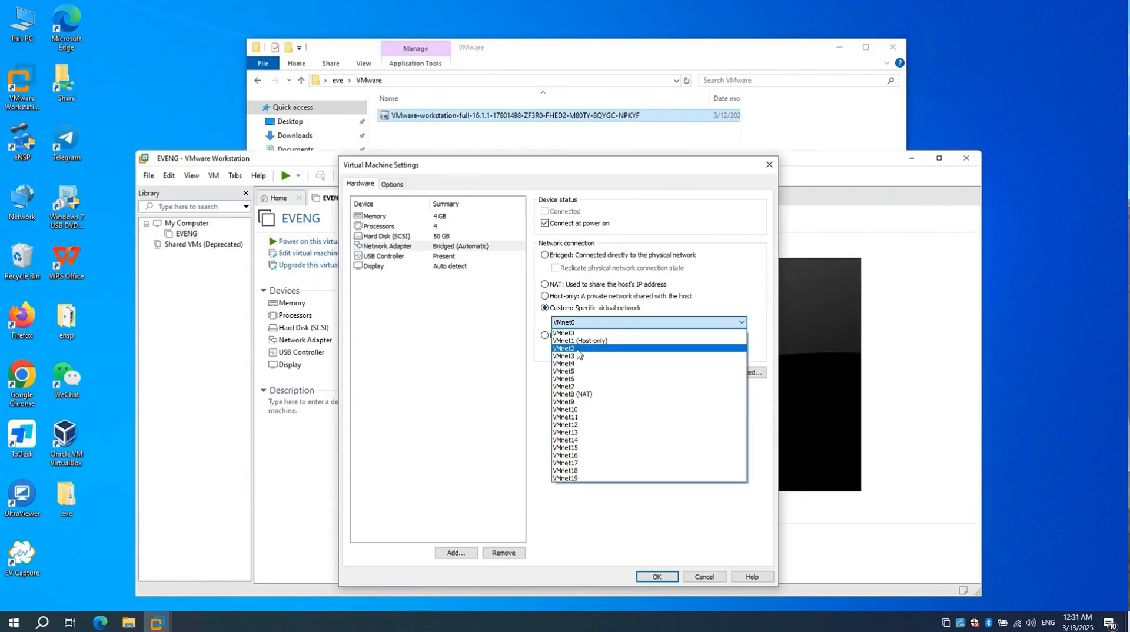
left_click(578, 341)
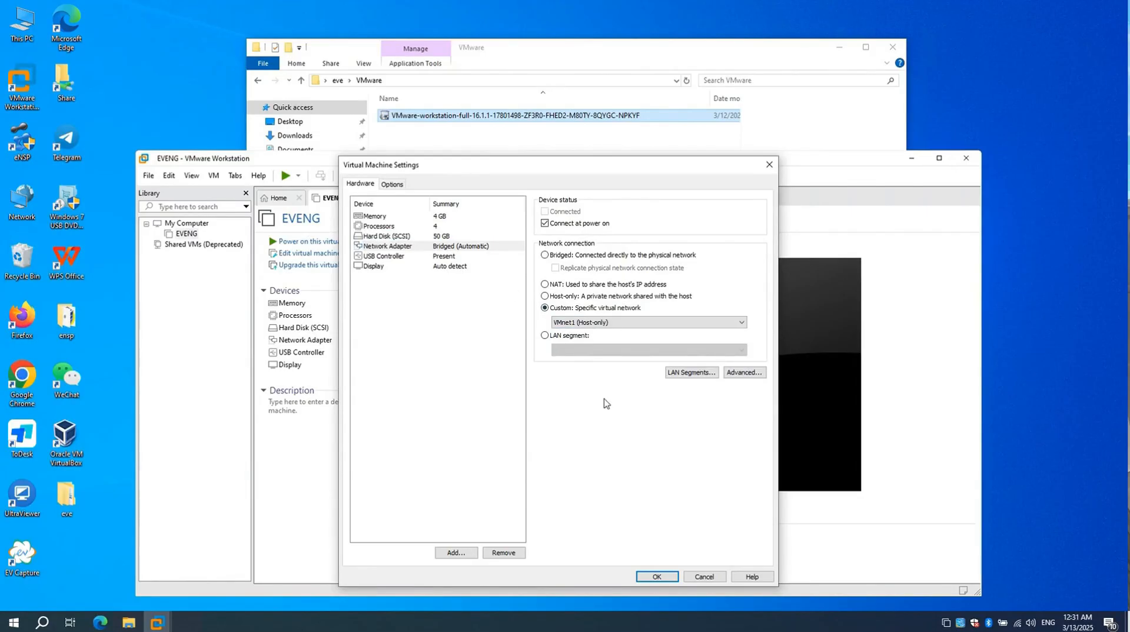
left_click(658, 578)
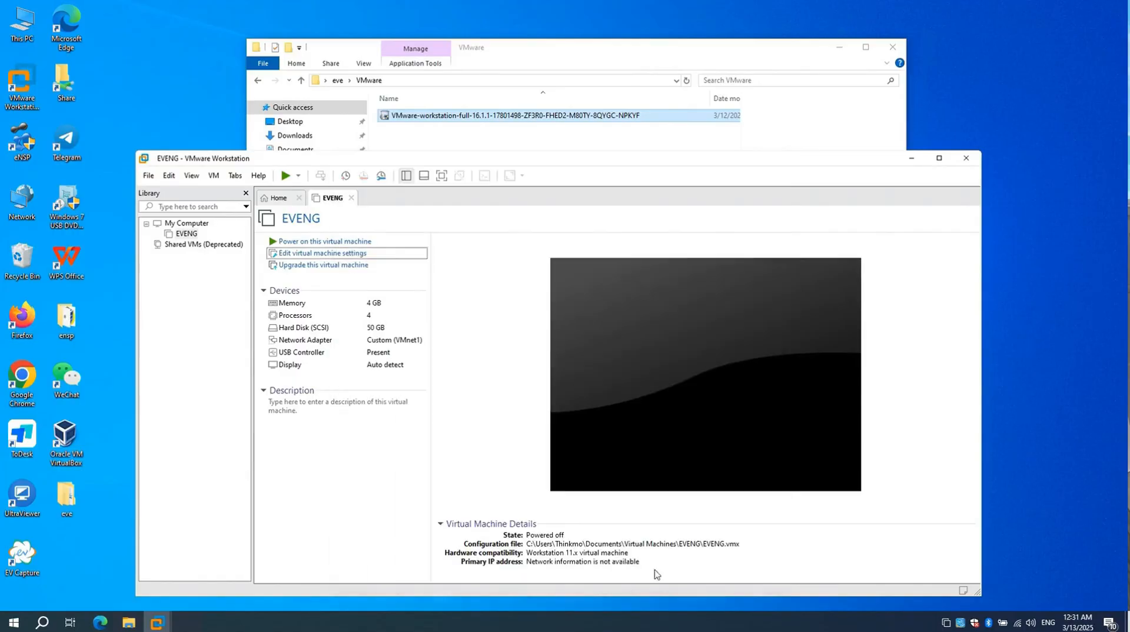
Step: Power on the EVENG virtual machine and move the VMware Workstation window higher while it boots
left_click(359, 240)
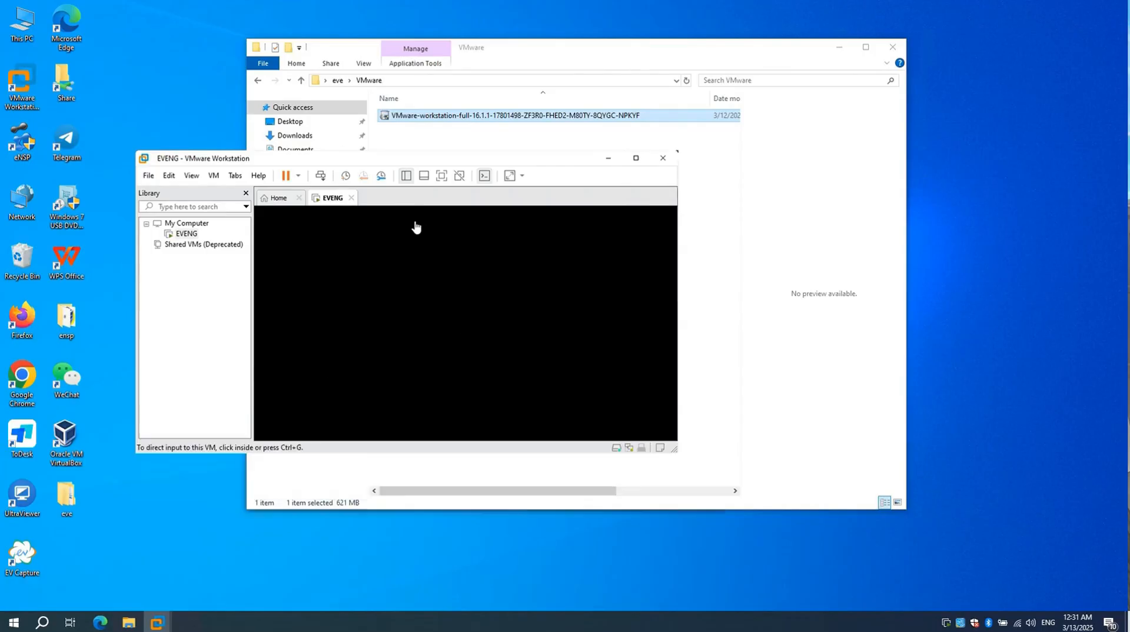
left_click_drag(476, 162, 458, 89)
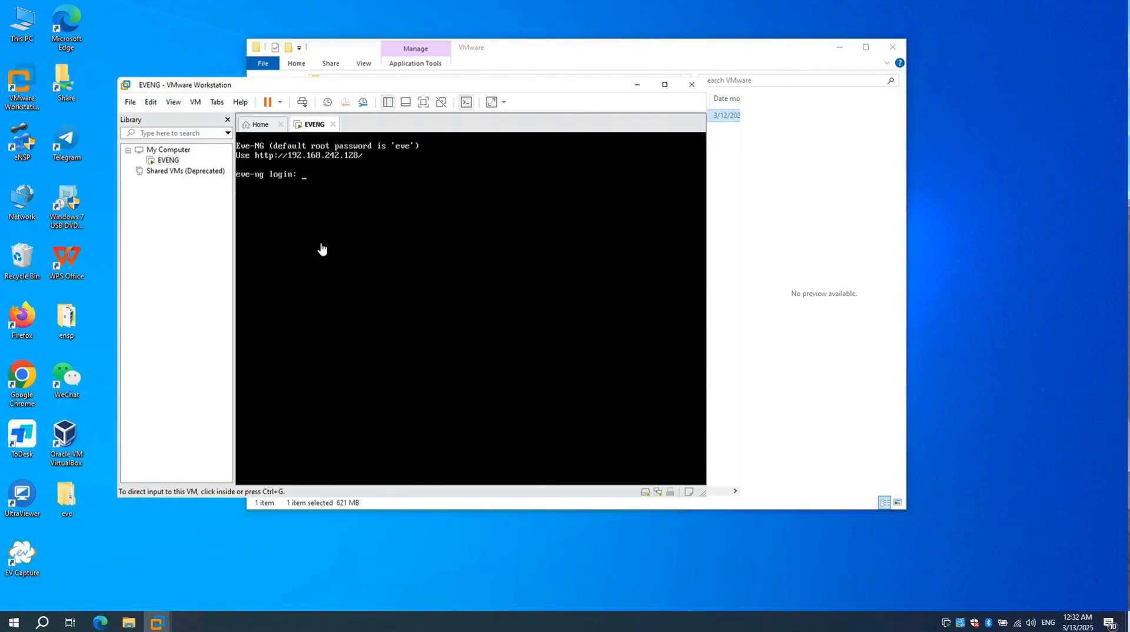
Step: Open Firefox, load the EVE-NG login page at 192.168.242.128, and move the browser window higher on the screen
double_click(18, 329)
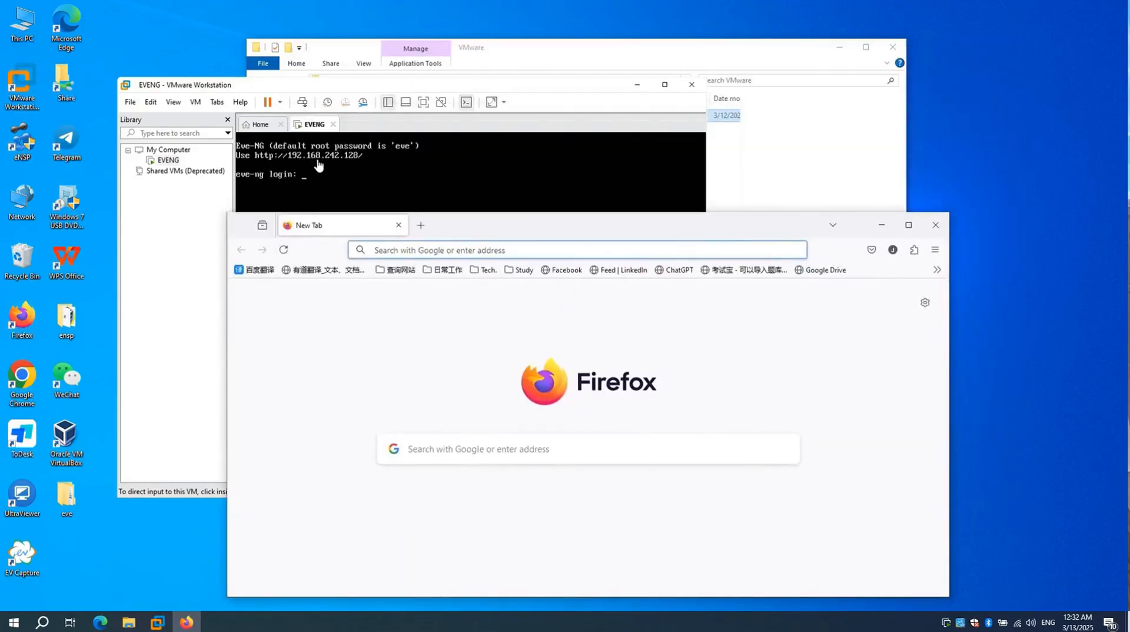
left_click(390, 251)
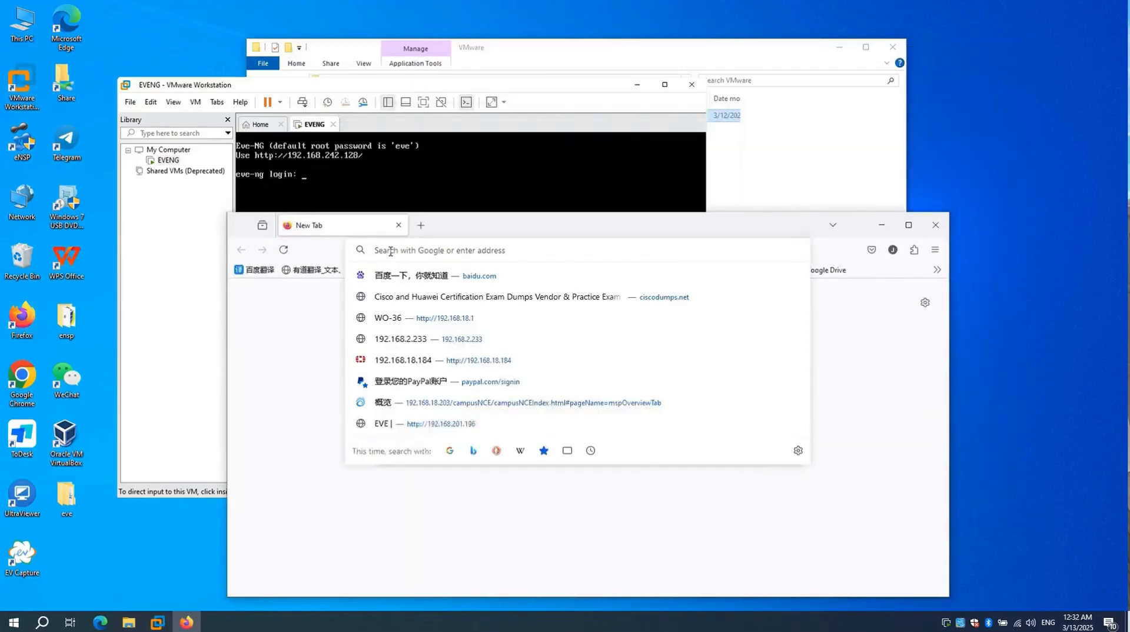
type("192.168")
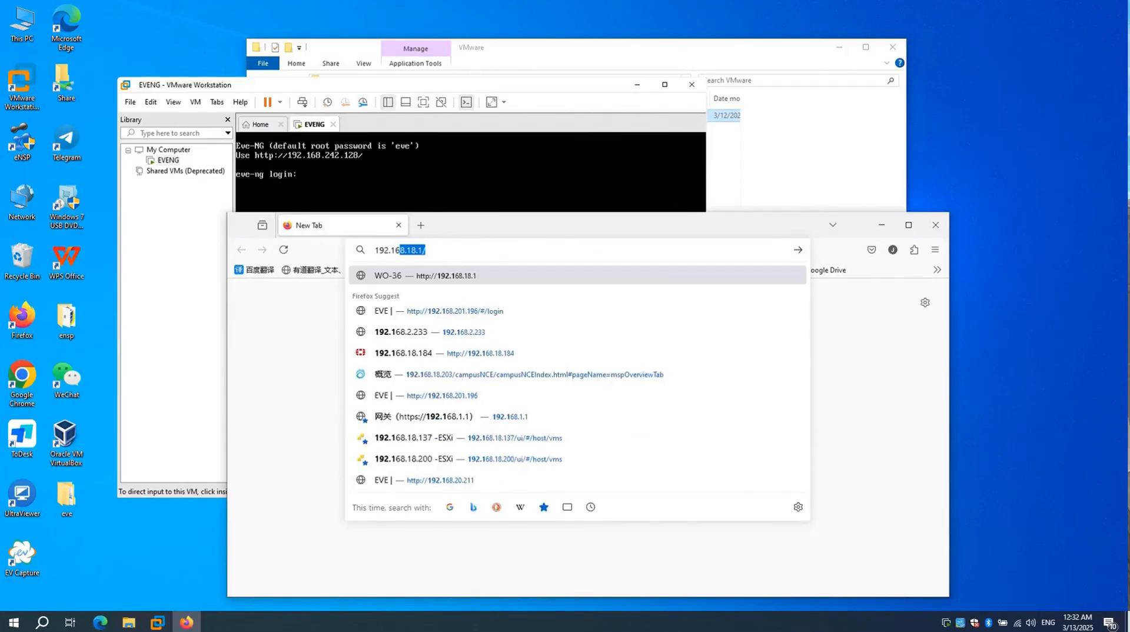
type(".242")
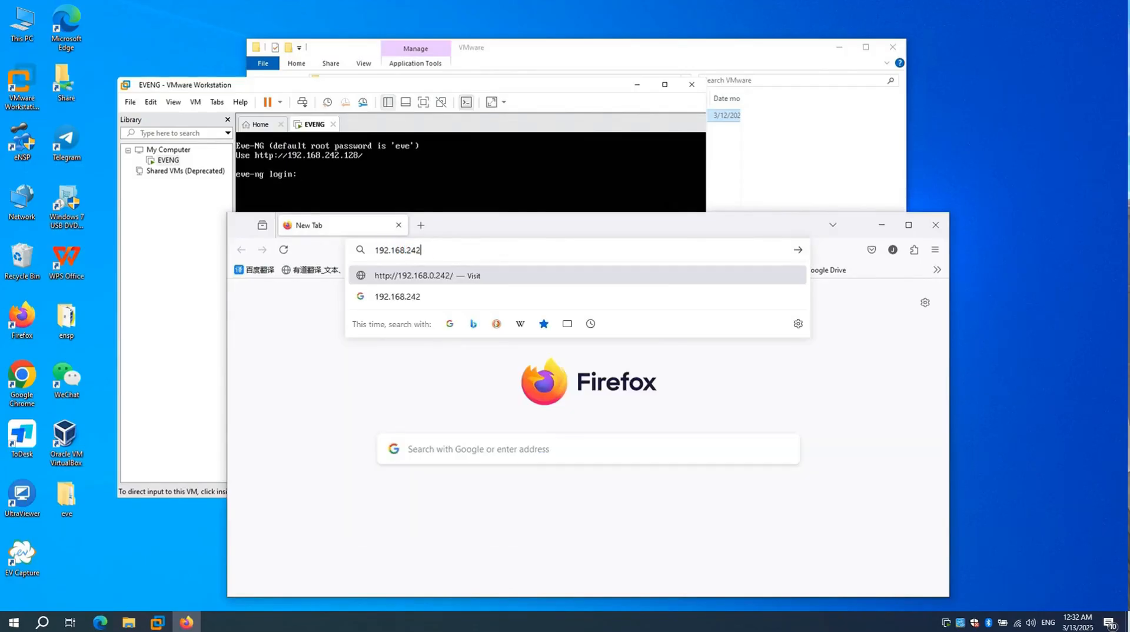
type(".128")
key("Return")
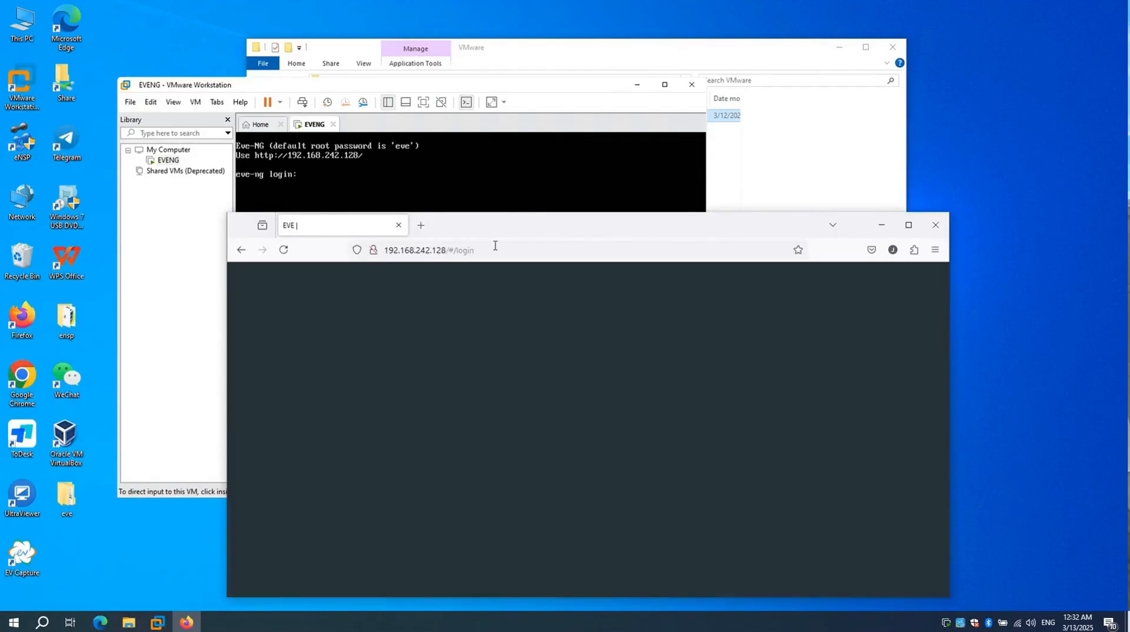
left_click_drag(585, 223, 594, 154)
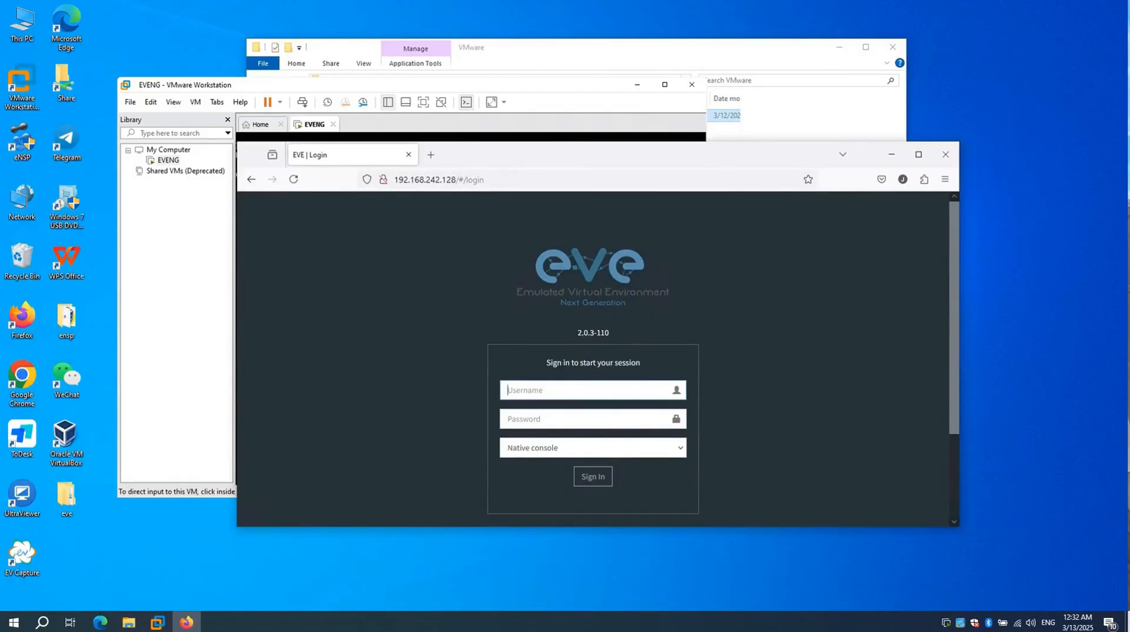
Step: Sign in to EVE-NG as admin with the account password and native console, and save the login in the browser
type("admin")
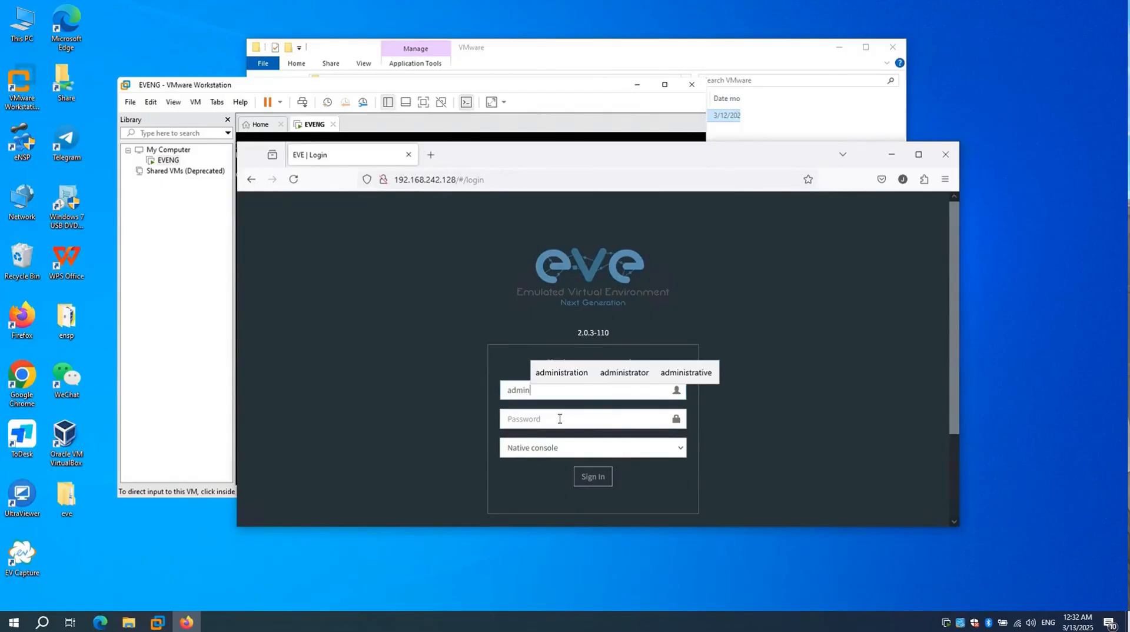
left_click(560, 419)
type("e")
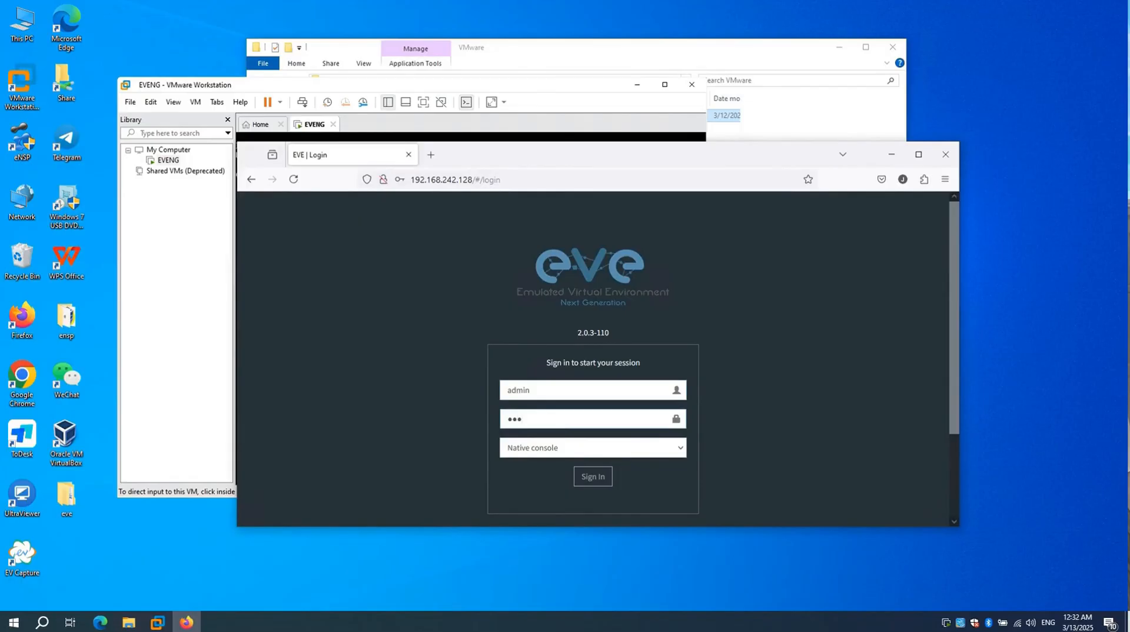
left_click(587, 483)
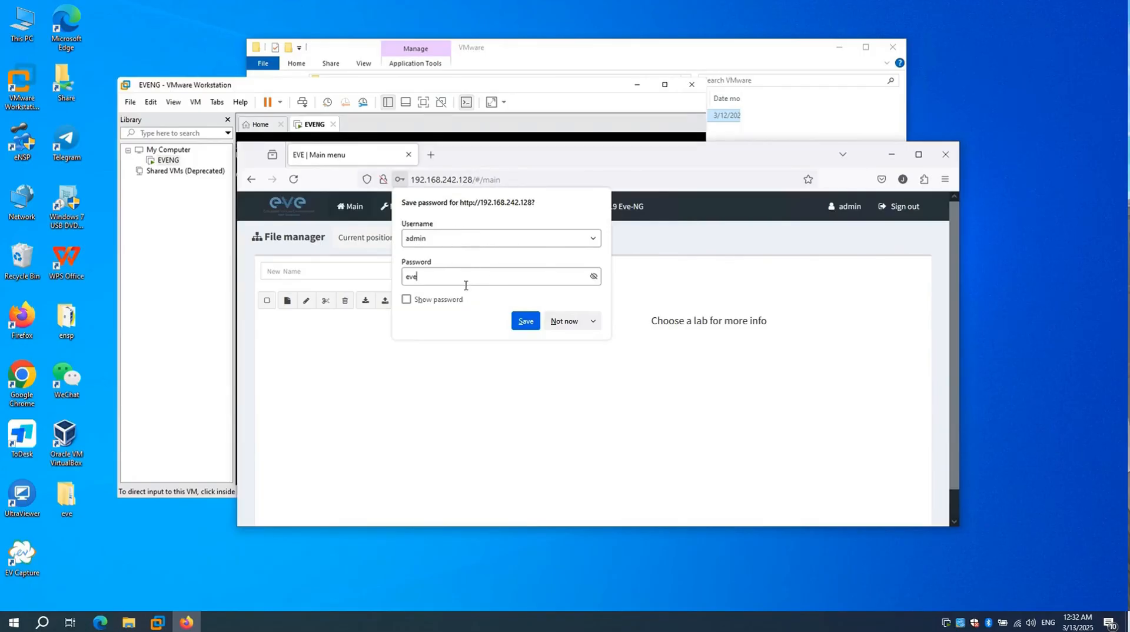
left_click(525, 321)
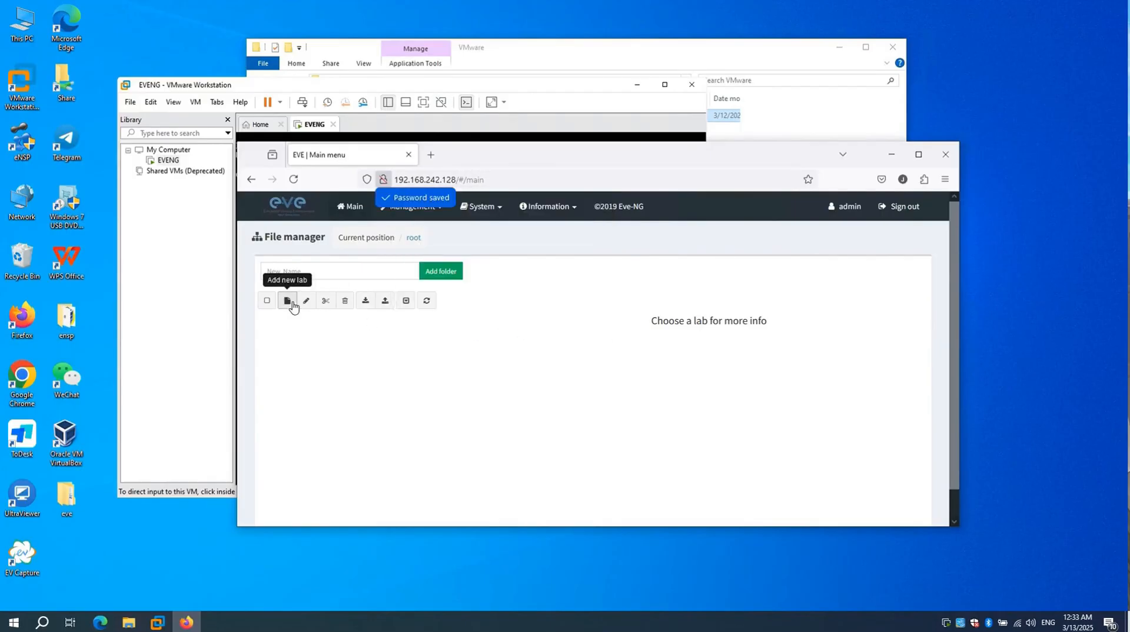
Step: Start adding a new lab in the file manager's root folder
left_click(287, 300)
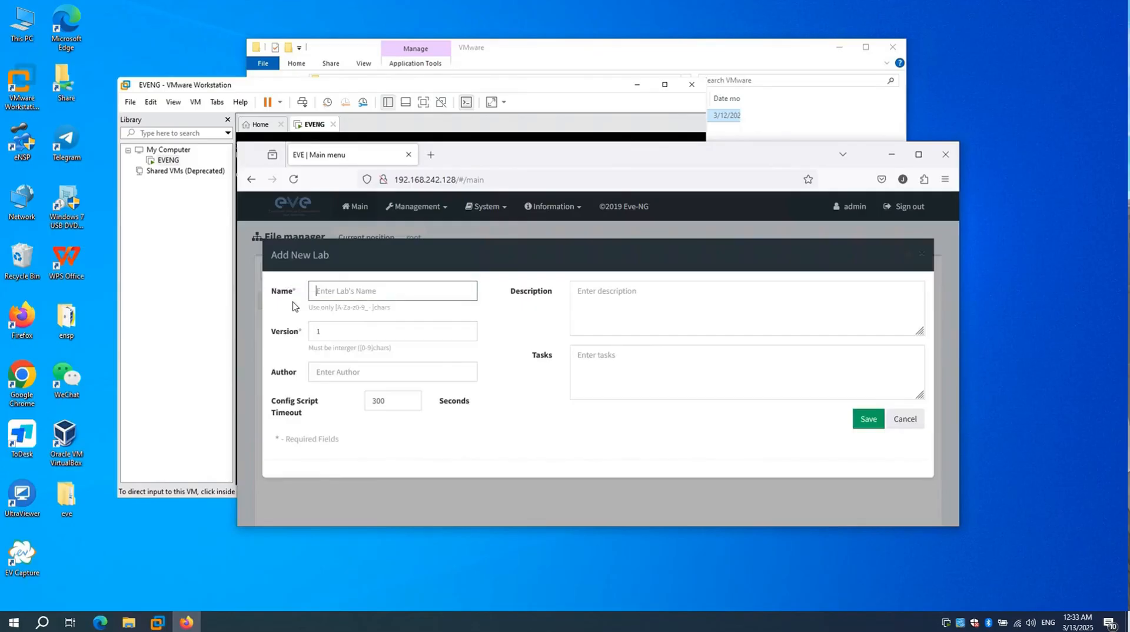